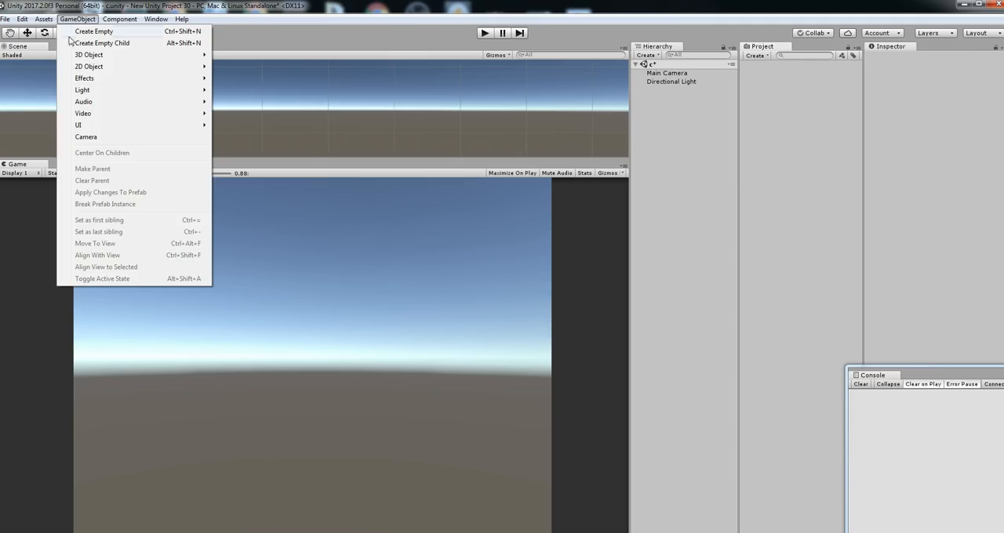
Add a UI Toggle to the scene and expand it in the hierarchy to show its child objects
mouse_move(83, 128)
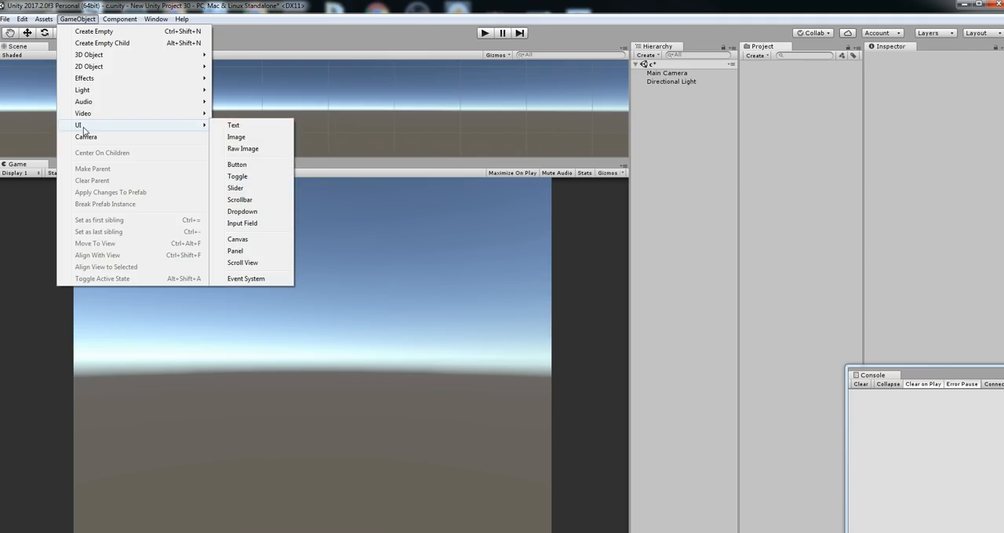
left_click(264, 176)
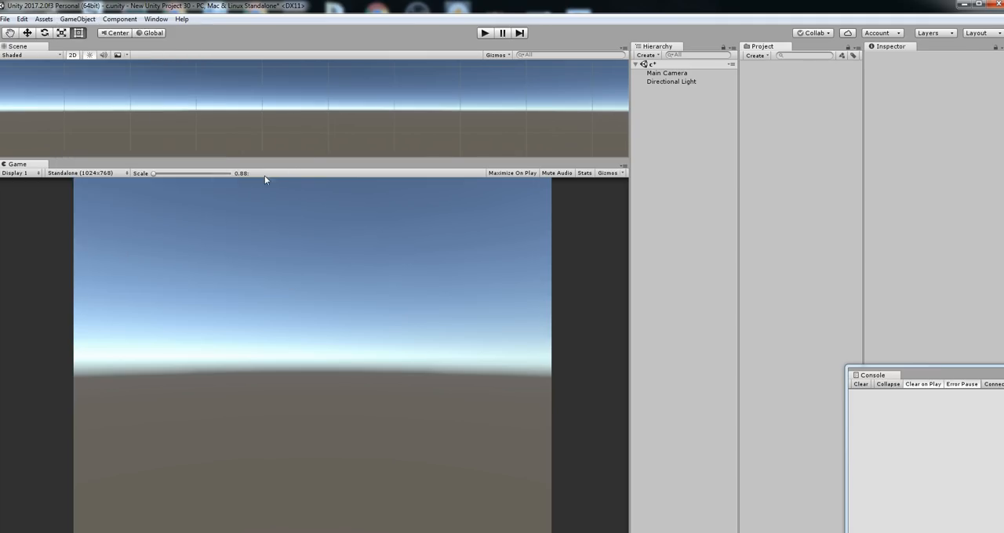
left_click(678, 100)
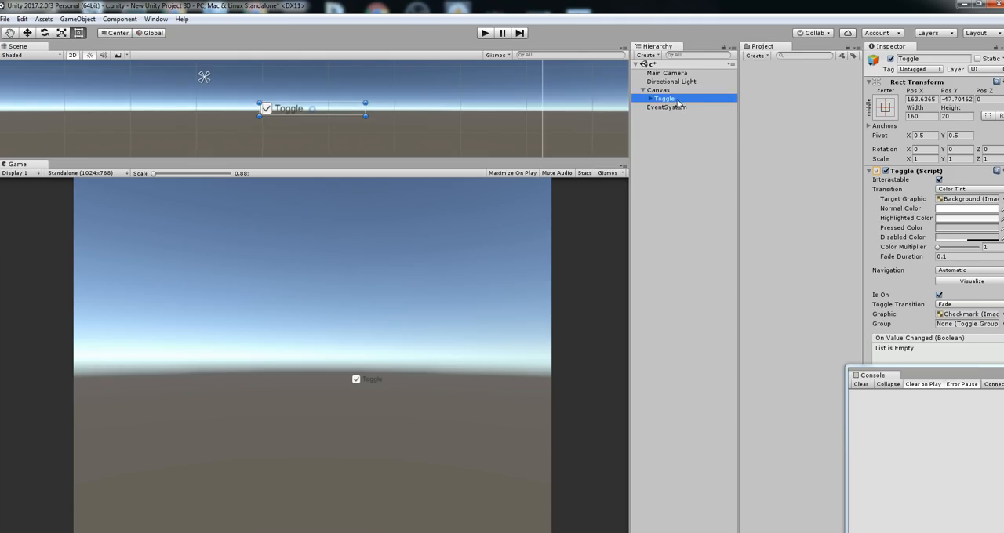
left_click(675, 120)
left_click(674, 99)
left_click(650, 99)
double_click(673, 106)
double_click(664, 99)
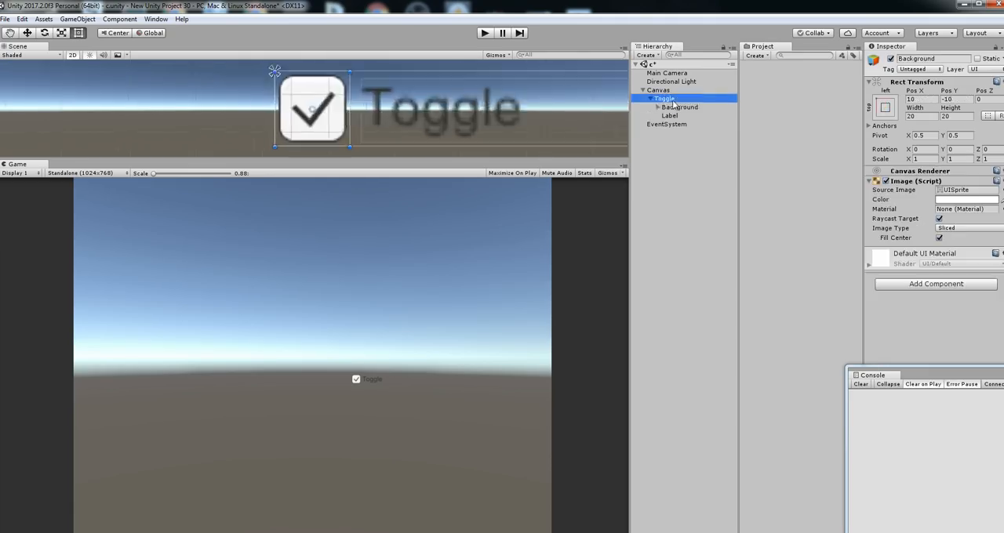
Run the scene, switch the toggle off and back on in the game view, and stop play mode
left_click(486, 33)
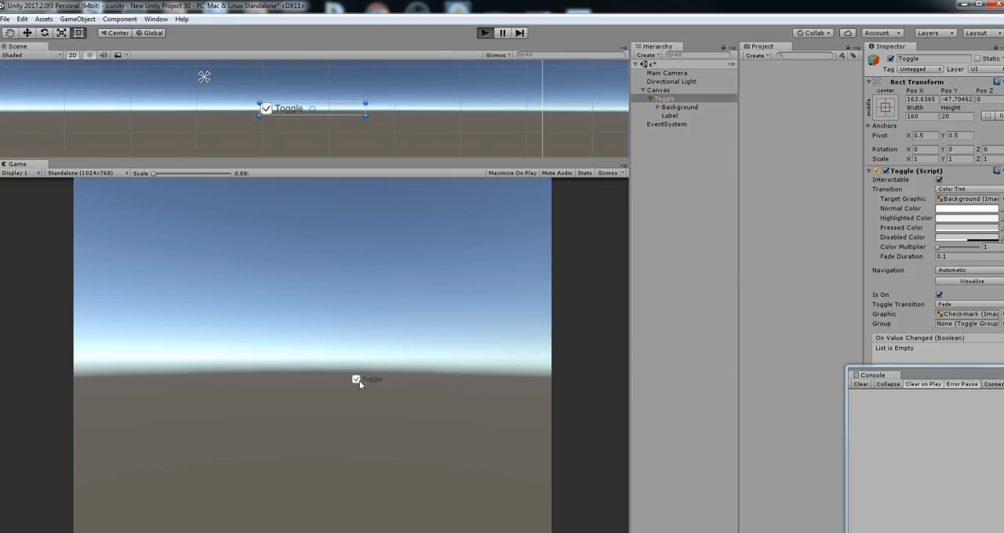
left_click(359, 380)
left_click(359, 381)
left_click(484, 34)
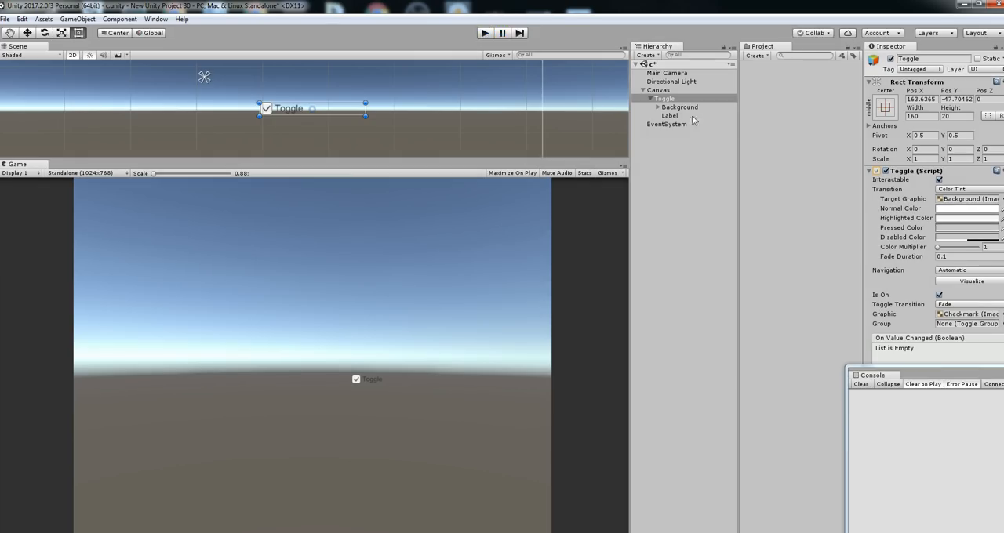
Select the Toggle object, run the scene once more and stop it
left_click(673, 99)
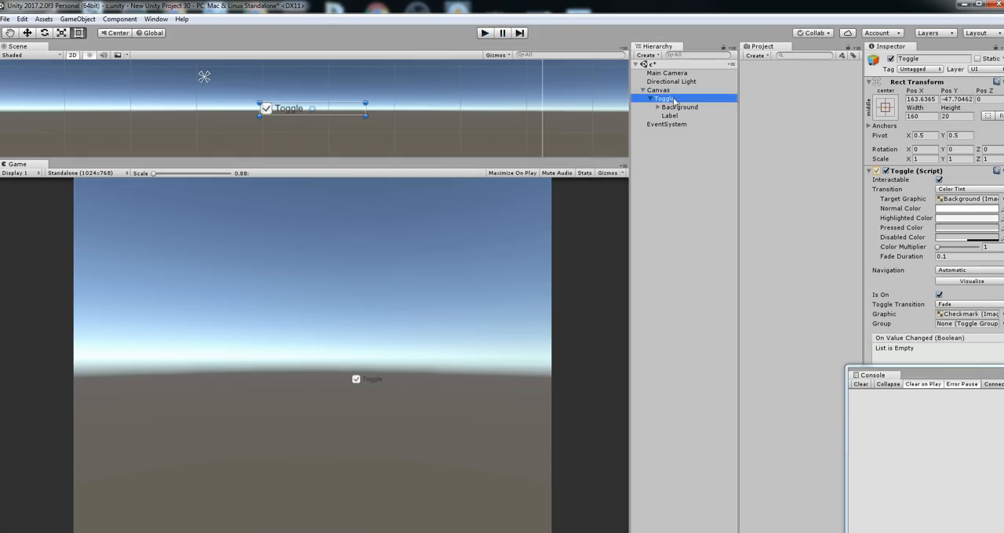
left_click(484, 33)
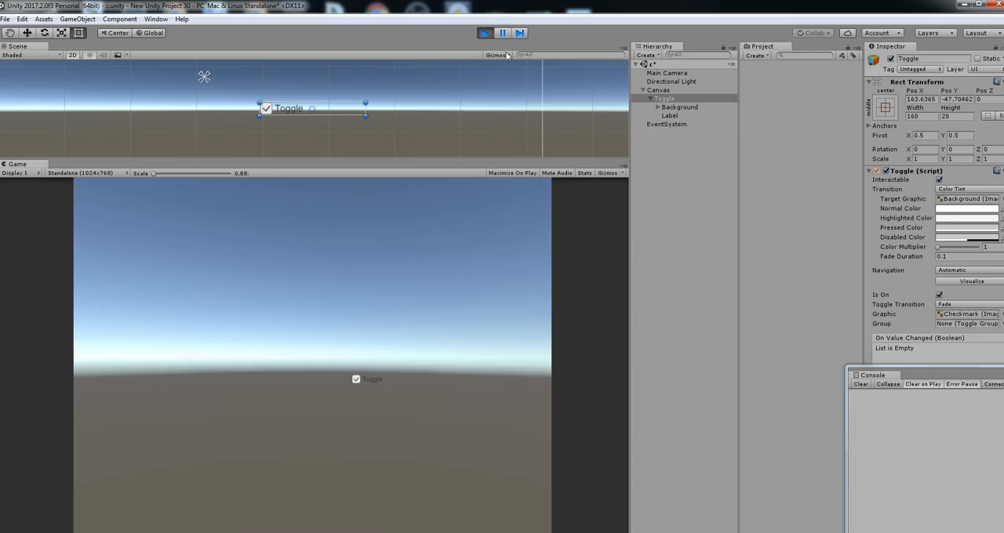
left_click(485, 33)
Expand the toggle's Background object in the hierarchy and select the toggle's Label
left_click(663, 99)
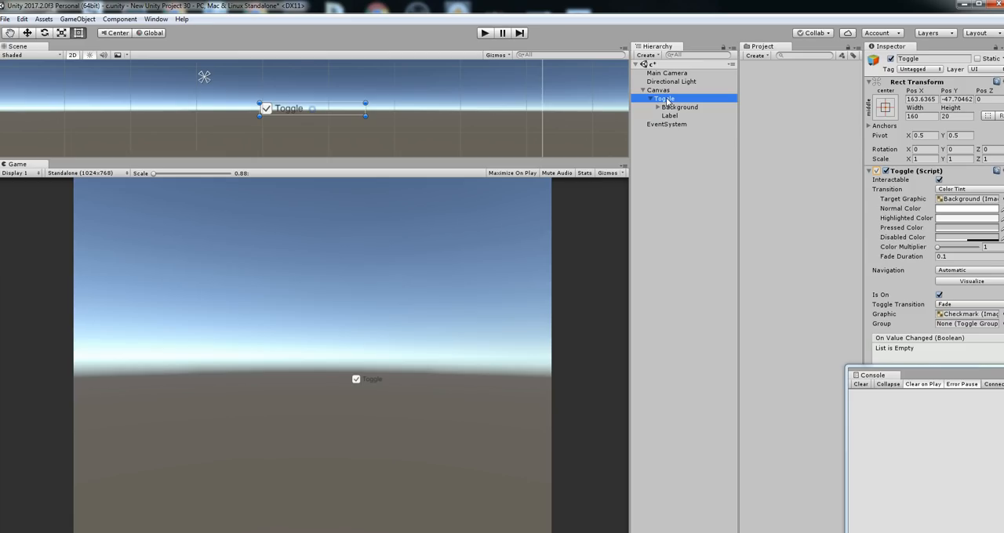
double_click(679, 107)
double_click(665, 99)
left_click(658, 107)
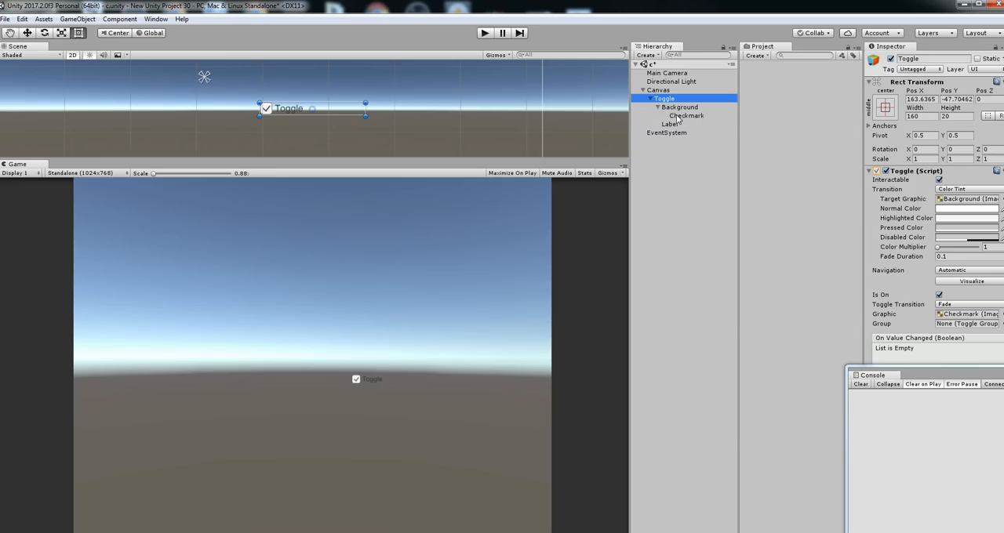
double_click(669, 124)
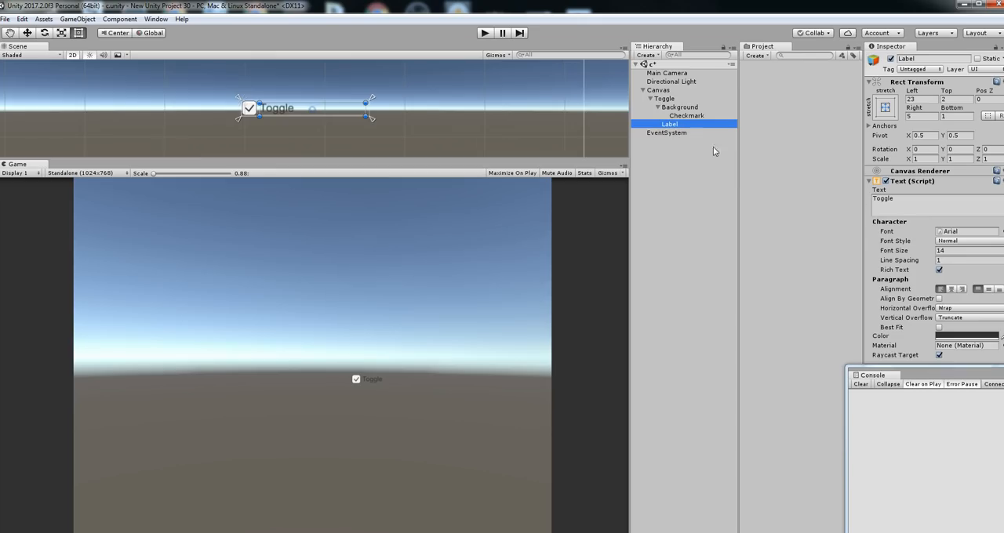
left_click(685, 125)
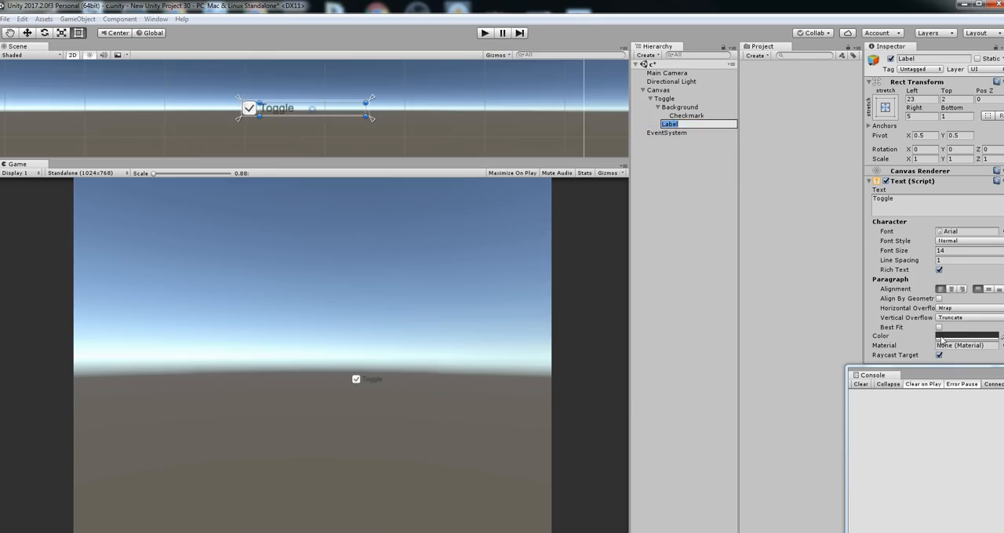
Try several text colors on the Label, ending with light red FF7A74
left_click(943, 338)
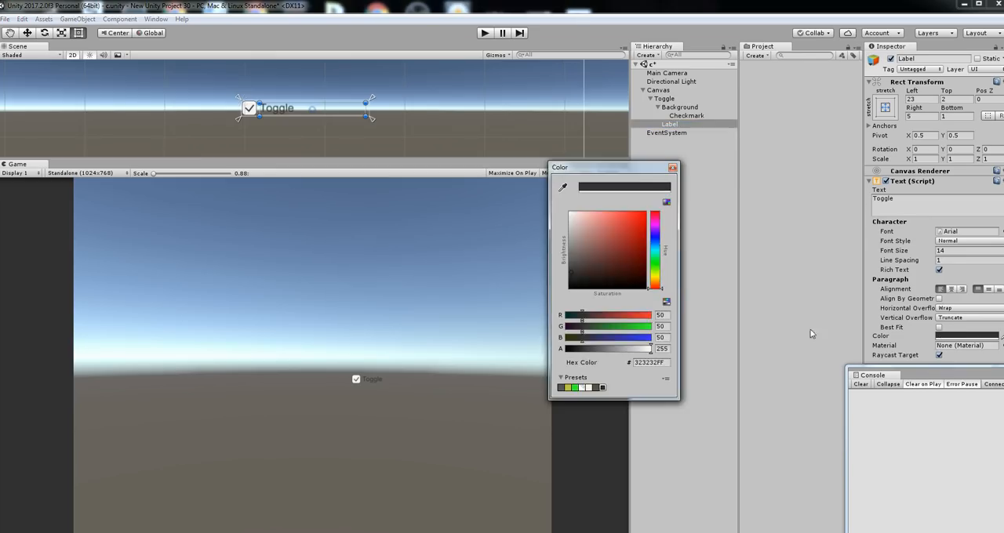
left_click(572, 289)
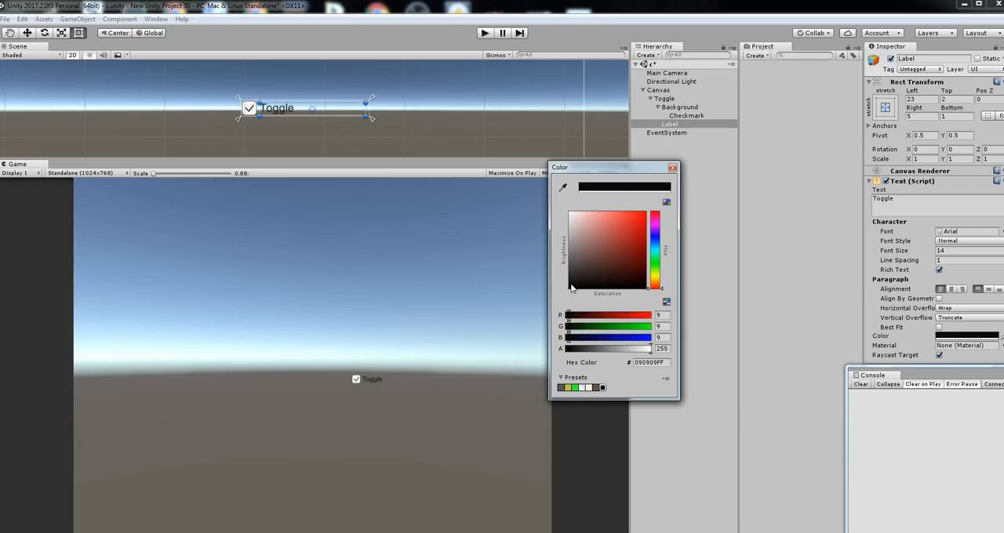
mouse_move(599, 246)
left_mouse_down()
mouse_move(596, 225)
mouse_move(578, 216)
left_mouse_up()
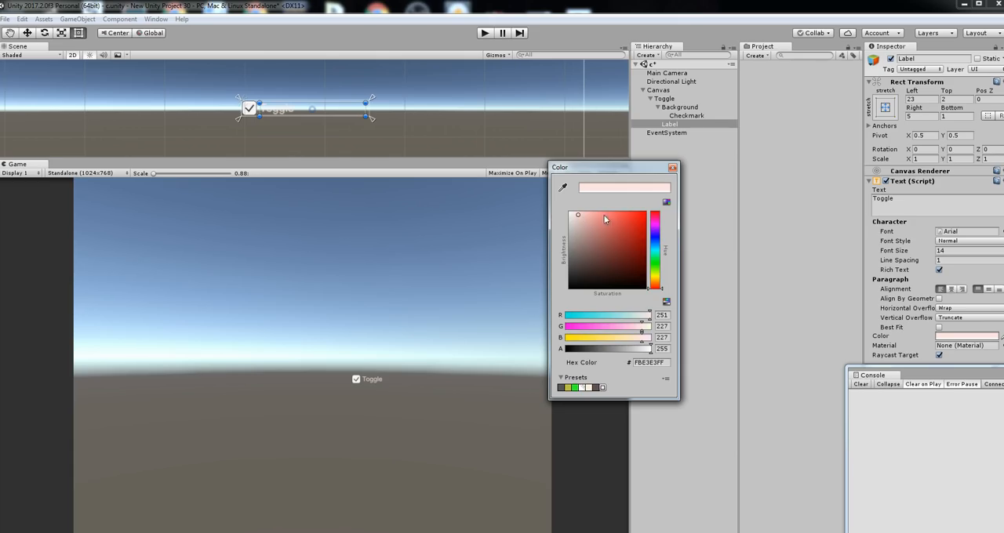
mouse_move(610, 256)
left_mouse_down()
mouse_move(600, 284)
mouse_move(611, 213)
mouse_move(571, 233)
mouse_move(559, 205)
left_mouse_up()
left_click(666, 203)
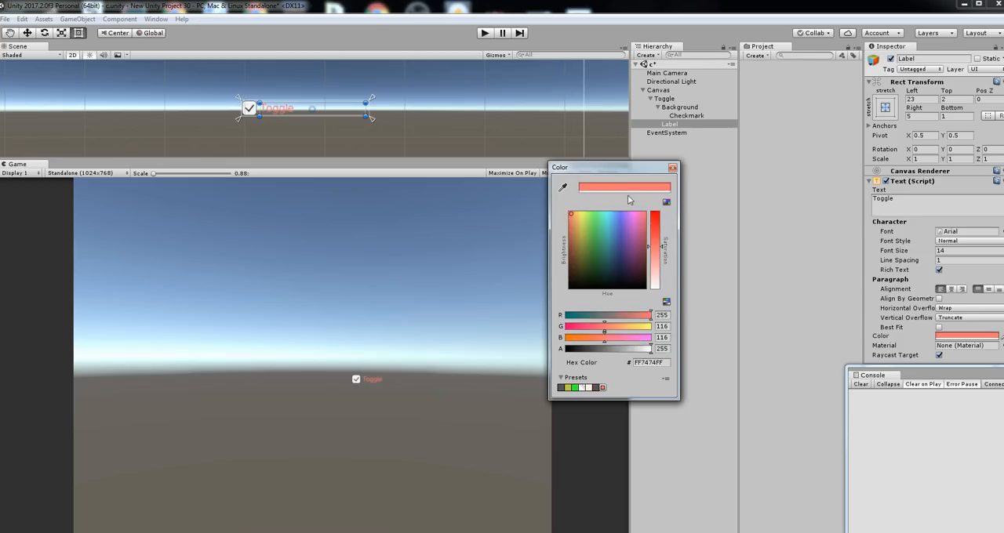
left_click(672, 167)
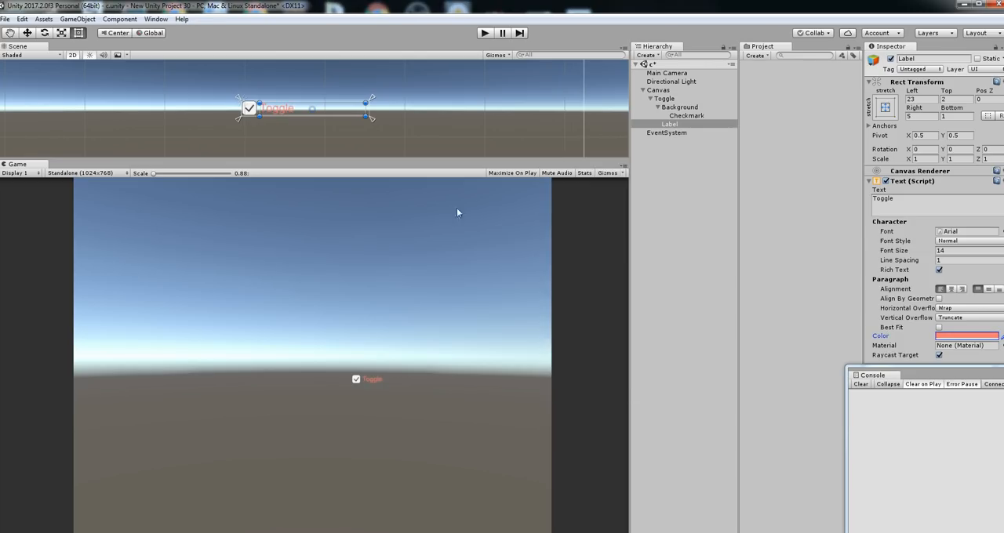
Enable Best Fit for the Label text and set its color to red
left_click(939, 327)
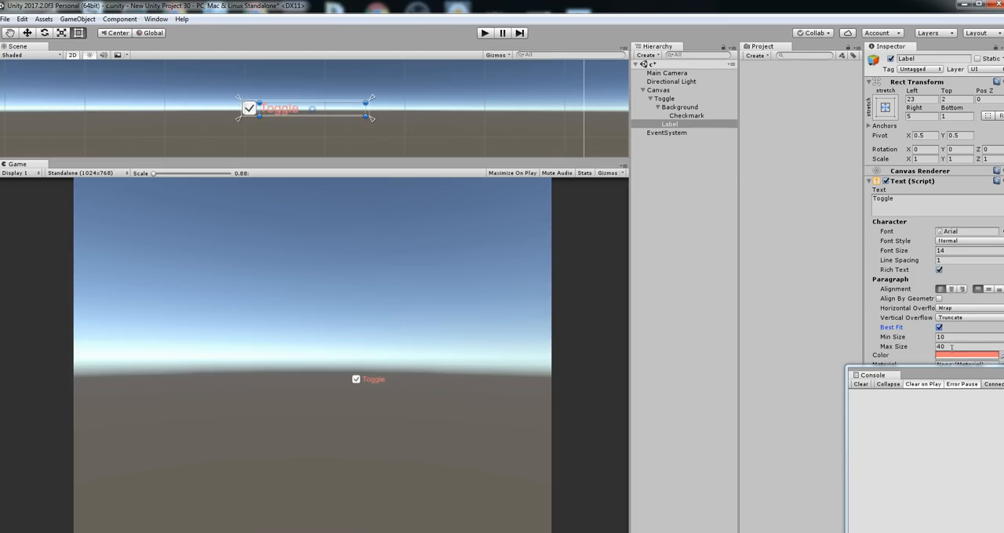
left_click(947, 357)
left_click(597, 225)
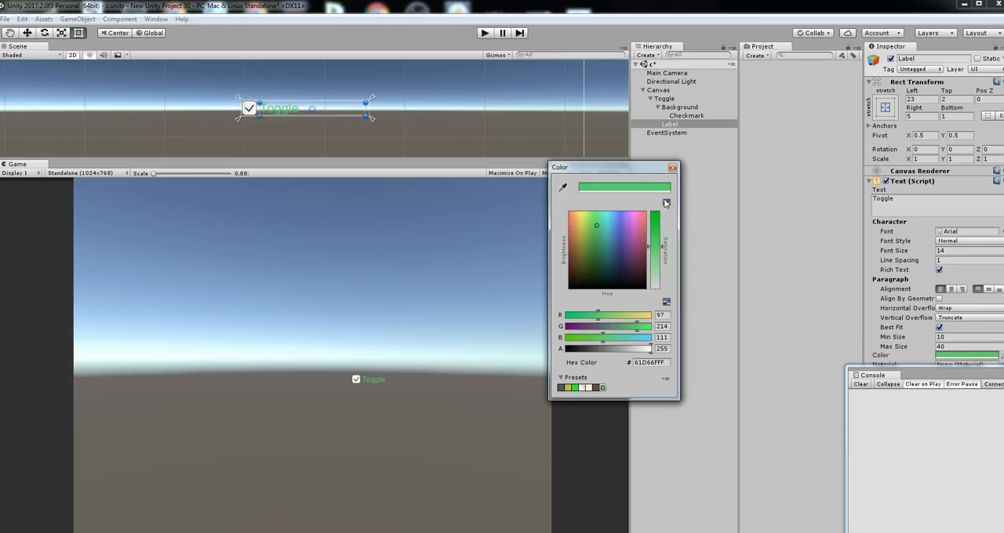
left_click(667, 202)
left_click(572, 222)
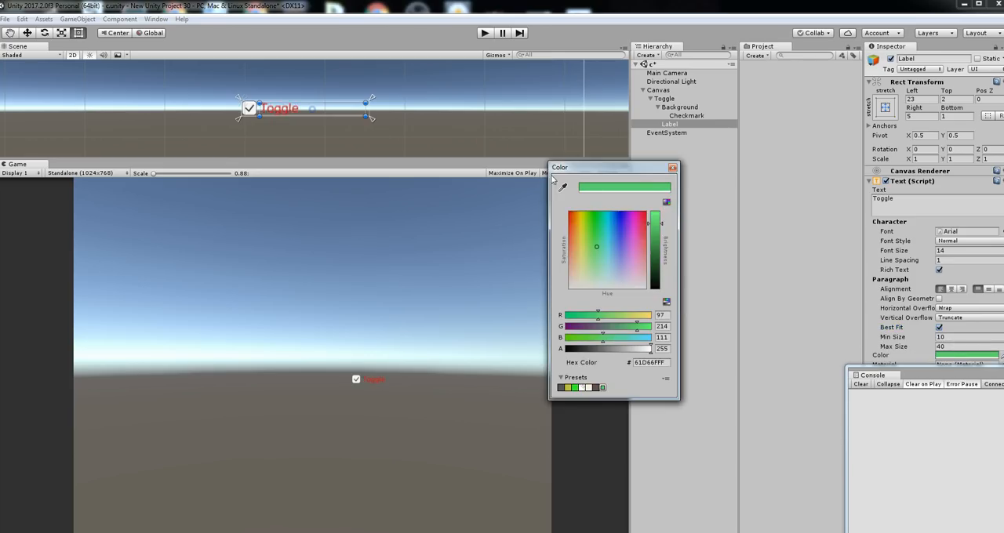
left_click(546, 162)
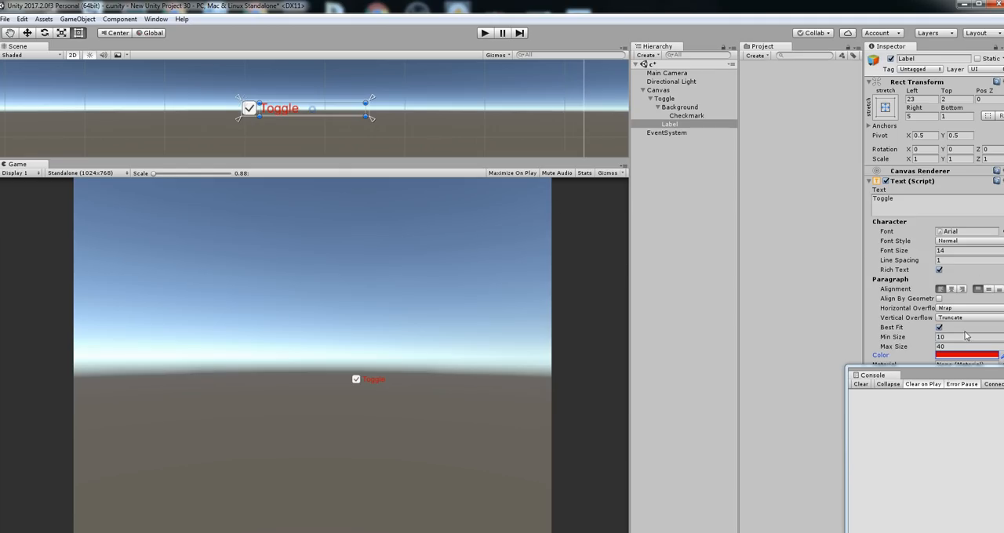
Move the Console window clear of the Label's properties and align the Label text left and vertically centered
left_click_drag(967, 380, 979, 443)
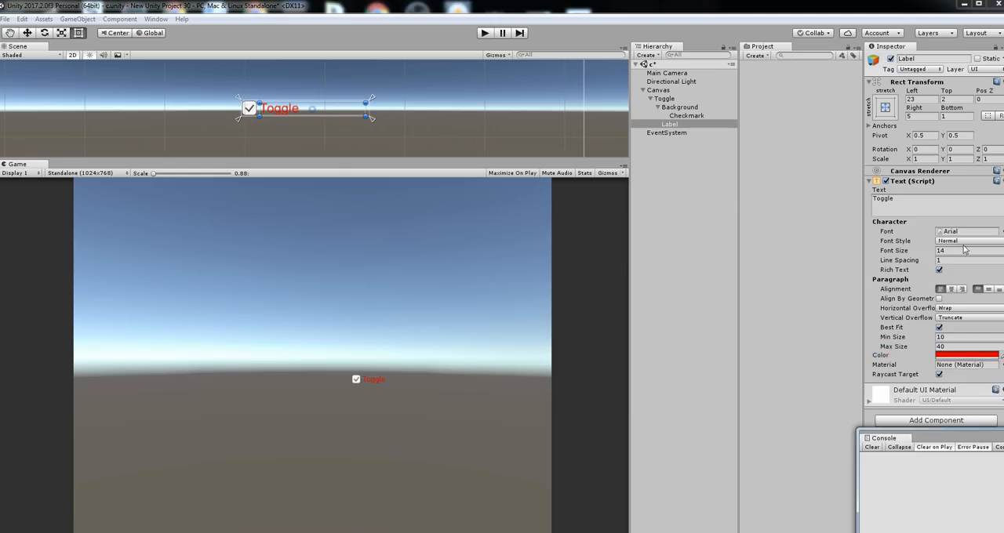
left_click(951, 289)
left_click(940, 289)
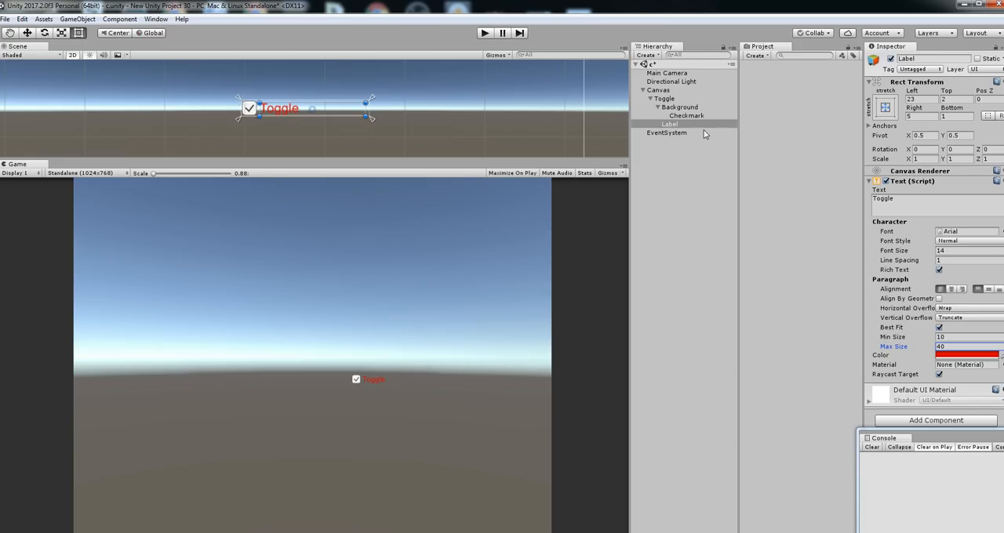
left_click(951, 290)
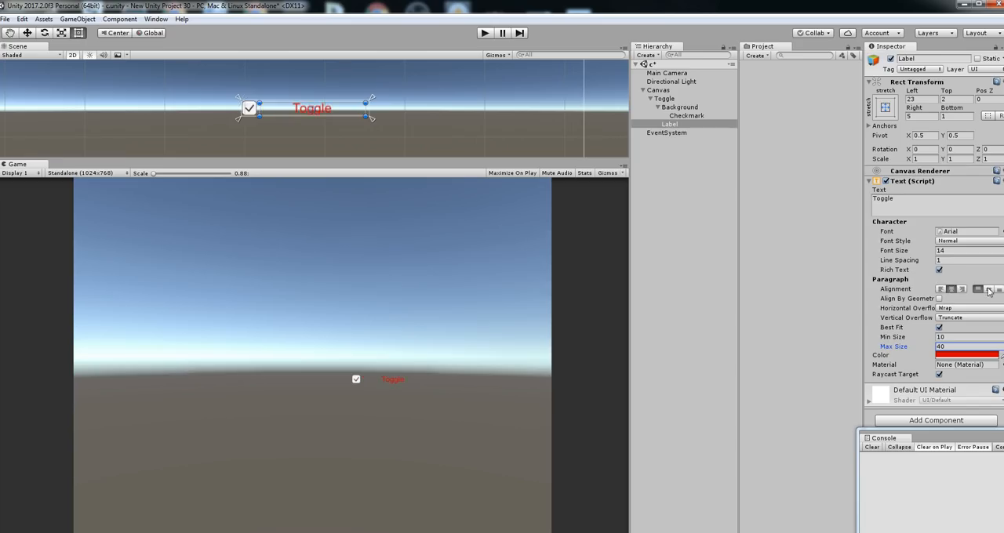
left_click(940, 289)
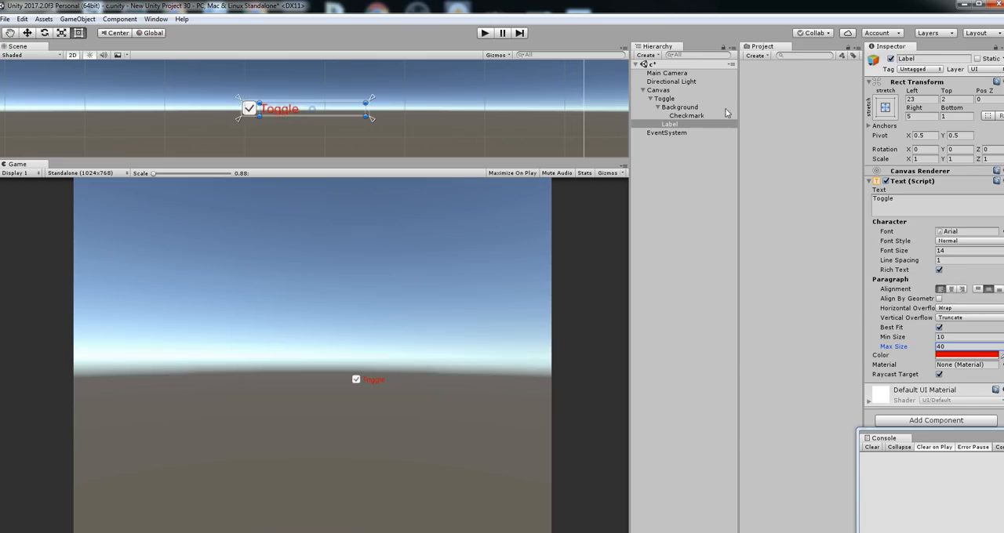
Set the source image of the toggle's Checkmark object to the DropdownArrow sprite
left_click_drag(675, 128, 689, 115)
double_click(688, 109)
left_click(692, 117)
scroll(265, 112, "up", 5)
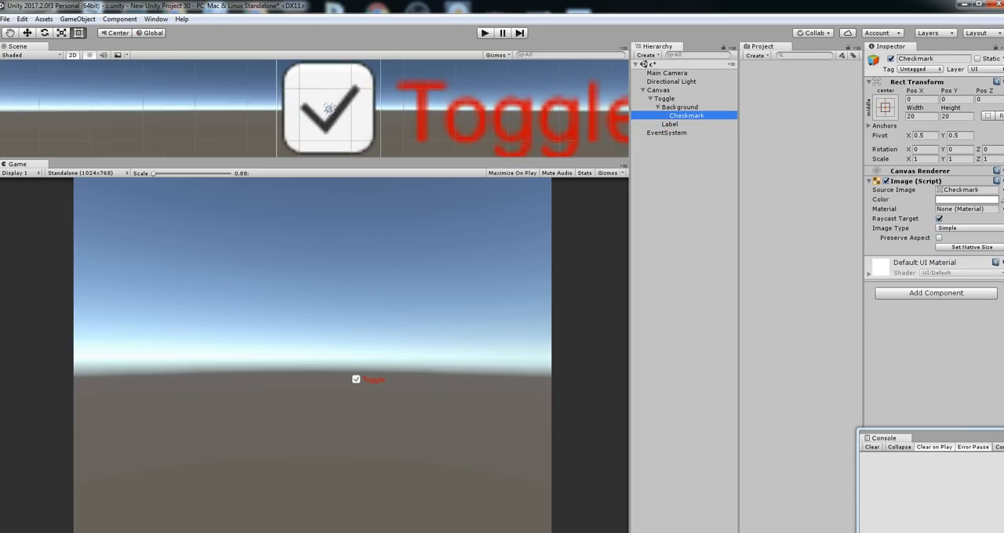
left_click(1001, 190)
left_click(683, 200)
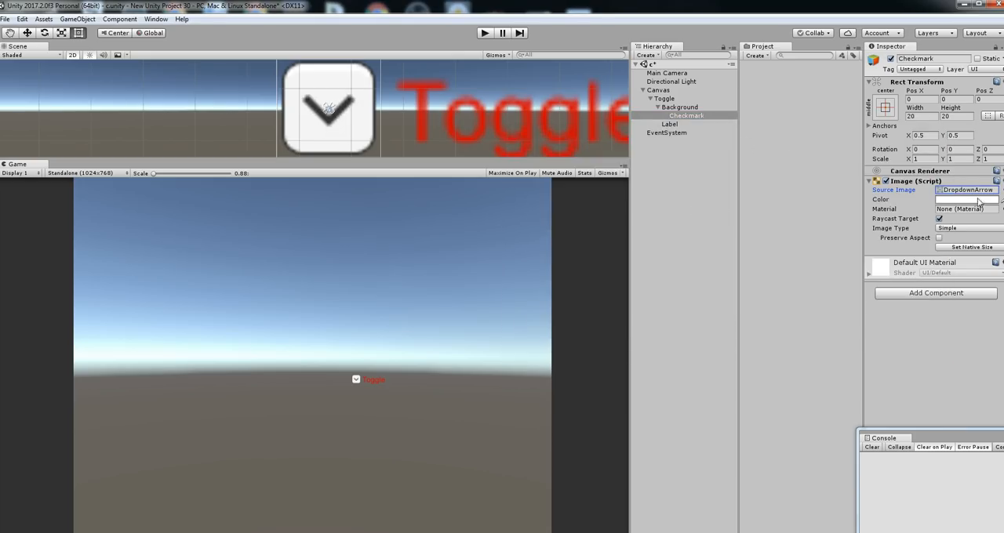
Set the source image of the toggle's Background object to the round Knob sprite
left_click(691, 107)
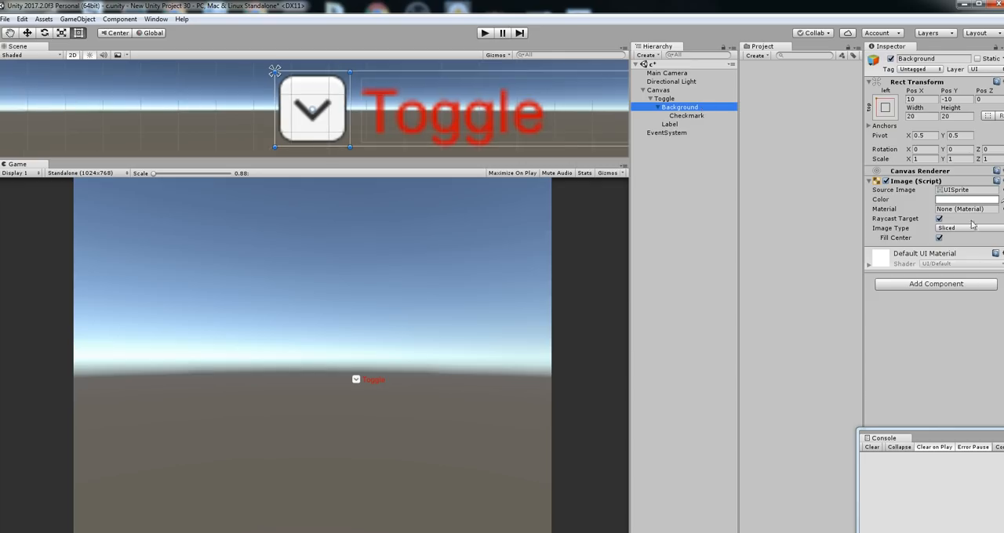
left_click(990, 190)
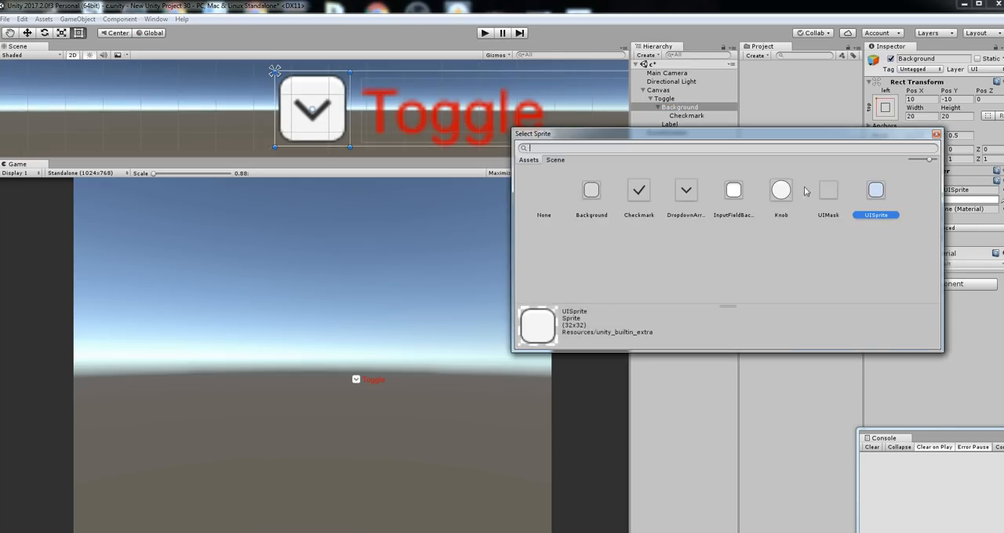
left_click(782, 198)
double_click(783, 201)
left_click(998, 189)
double_click(877, 191)
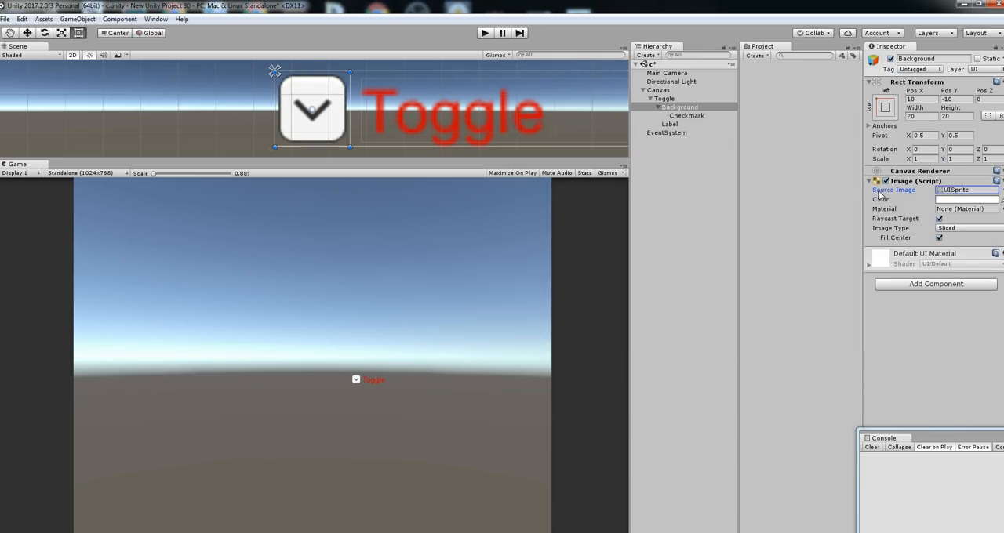
left_click(998, 190)
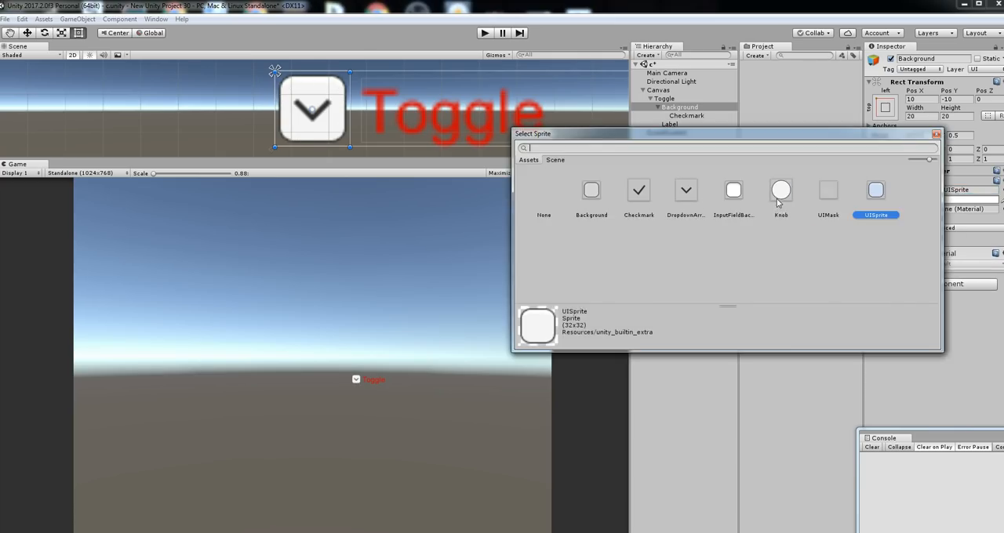
double_click(781, 196)
scroll(533, 123, "up", 1)
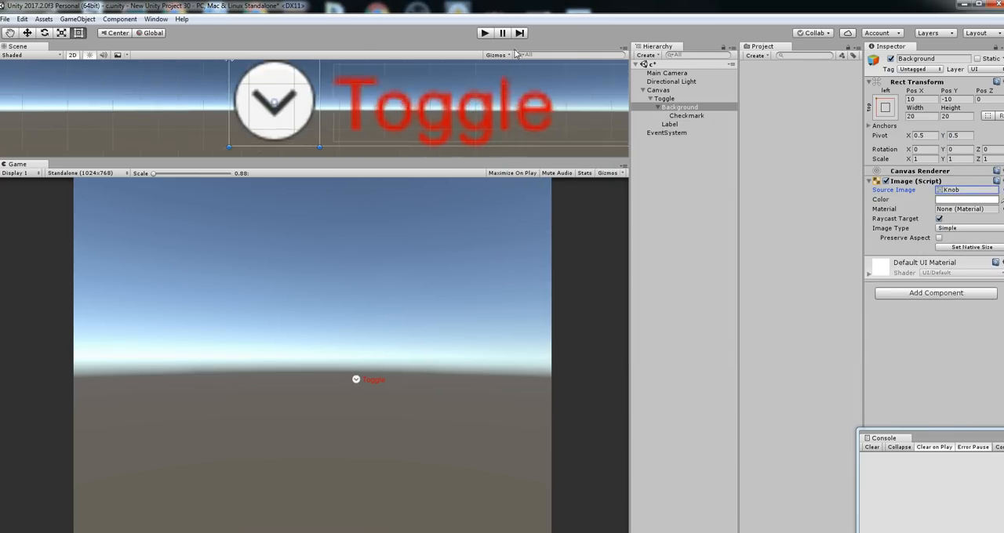
Run the scene, switch the restyled toggle off in the game view, and stop play mode
left_click(489, 35)
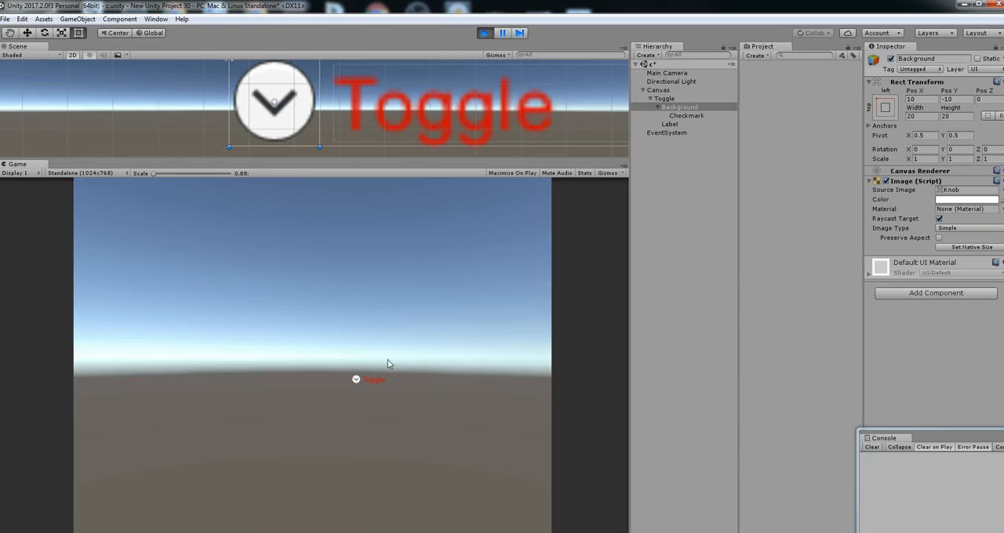
left_click(357, 380)
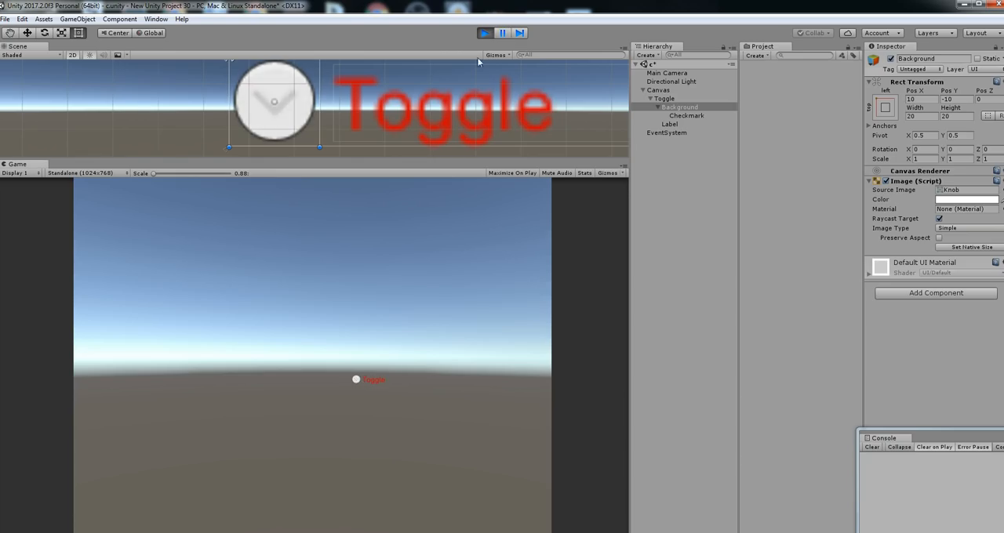
left_click(482, 33)
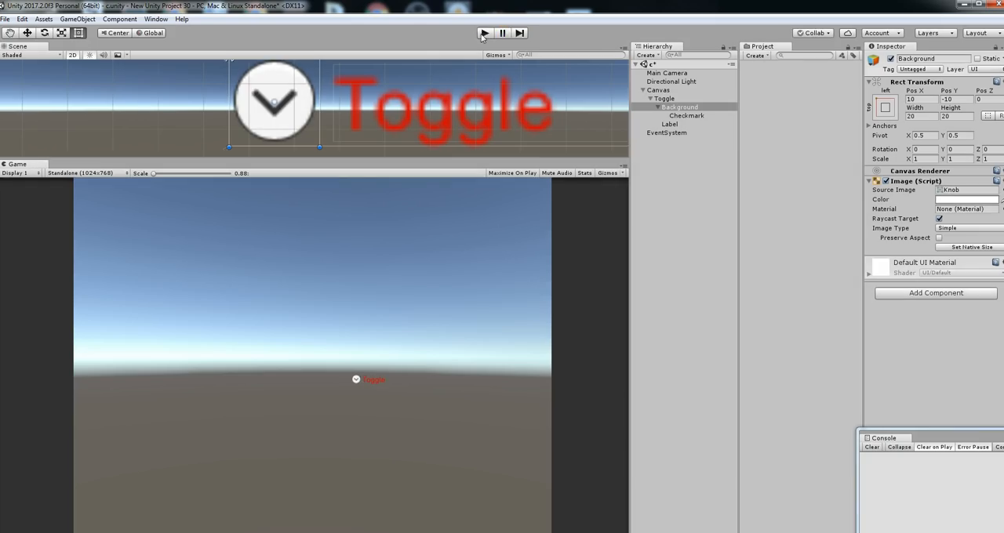
Run the scene to check whether the toggle starts switched on, and stop play mode
left_click(483, 34)
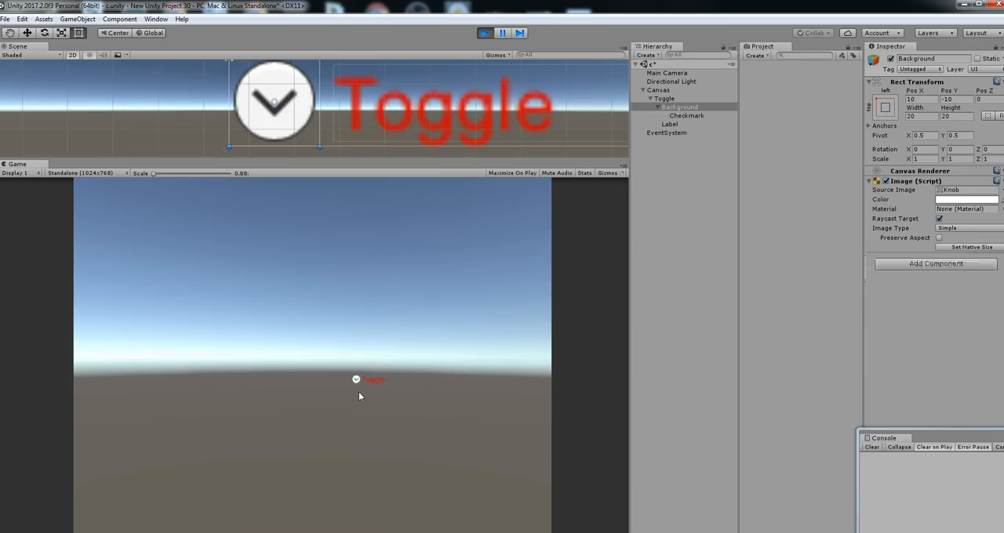
left_click(483, 33)
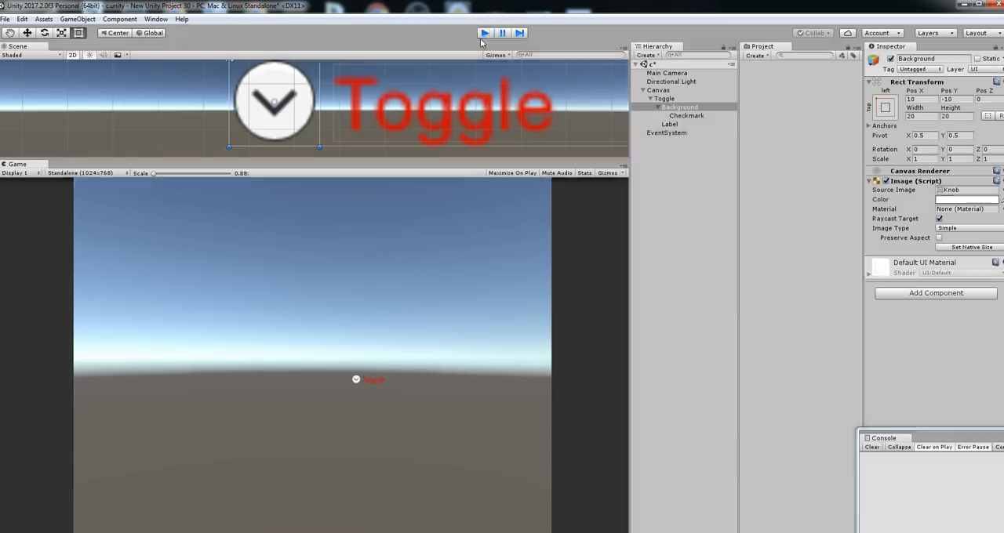
Turn off Is On for the Toggle, run the scene to check its starting state, and stop play mode
left_click(665, 99)
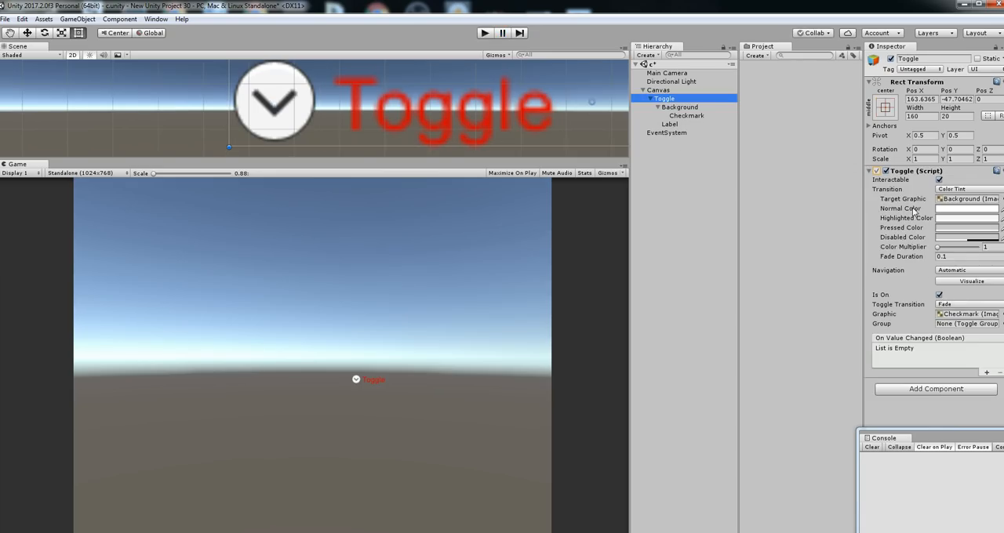
left_click(939, 295)
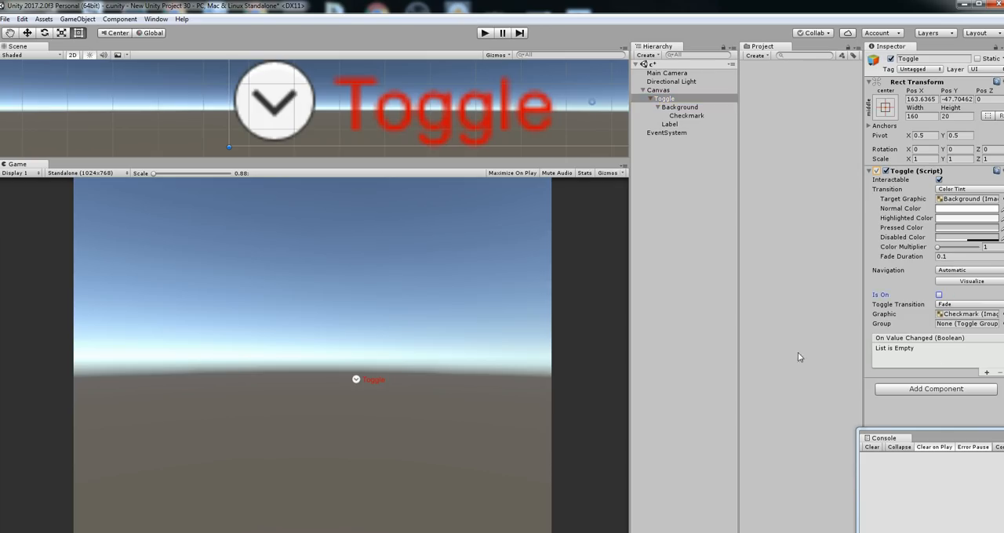
left_click(486, 34)
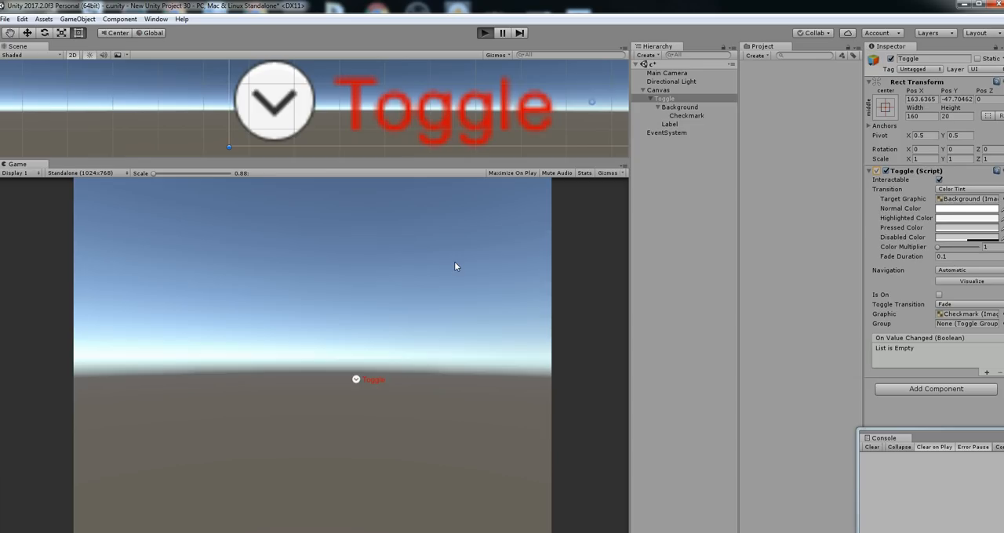
left_click(483, 34)
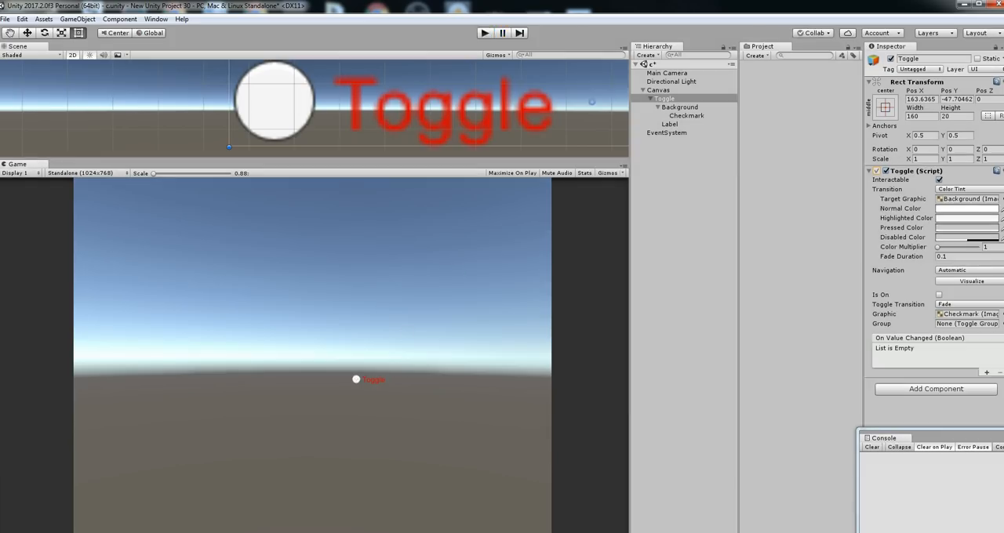
Turn the Toggle's Is On setting back on and check its starting state with a brief scene run
left_click(939, 295)
left_click(485, 33)
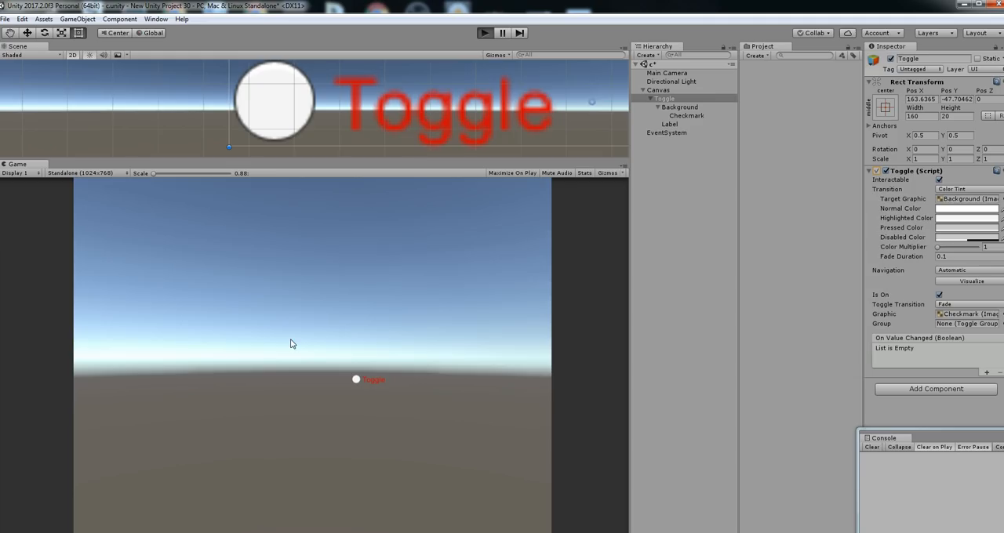
left_click(485, 33)
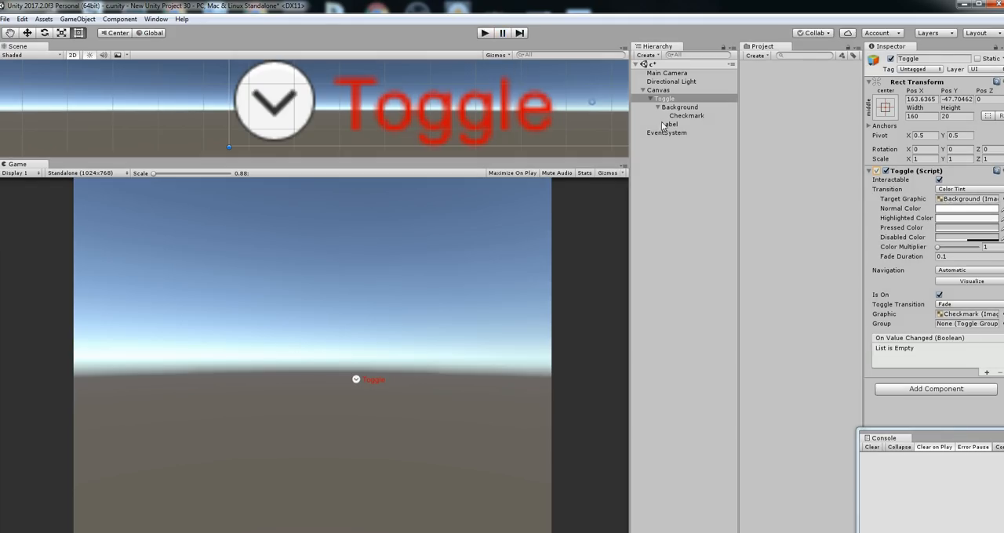
Duplicate the Toggle, move the copy below the original to about Pos Y -98.3, and briefly run the scene to check both
left_click(651, 99)
left_click(692, 98)
key("Return")
key("ctrl+d")
left_click(27, 33)
scroll(445, 101, "down", 10)
left_click_drag(522, 77, 522, 167)
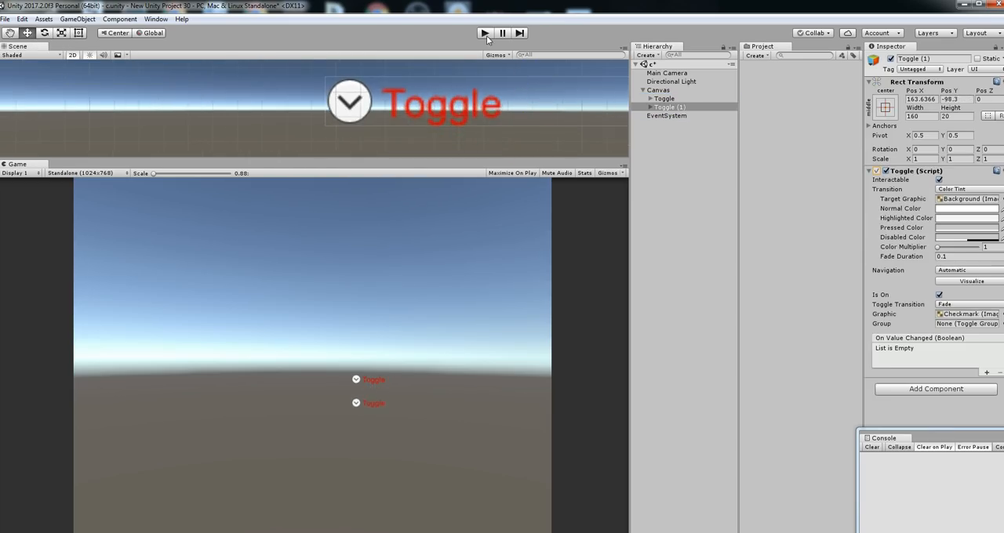
left_click(485, 33)
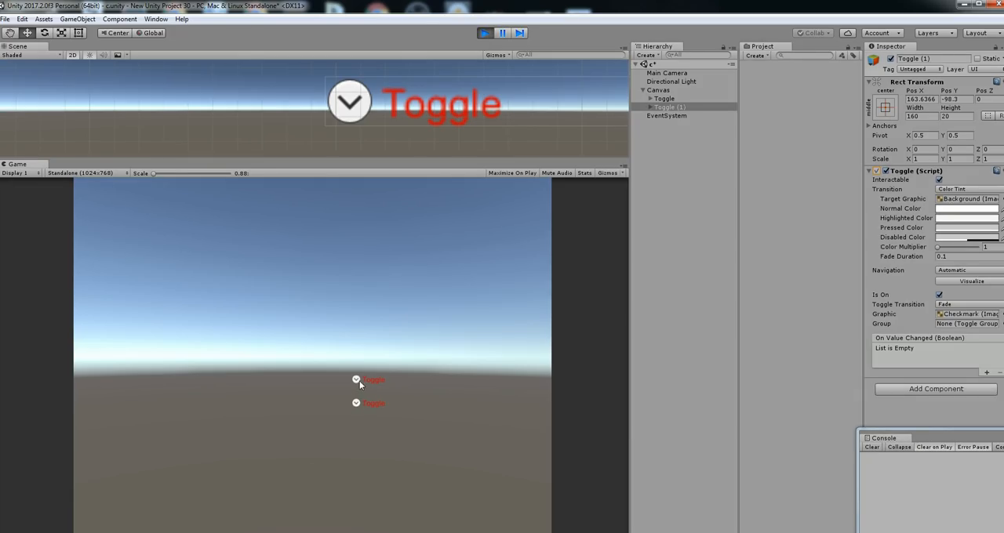
left_click(481, 36)
Set the first toggle's Label text to "option a"
left_click(651, 99)
left_click(679, 123)
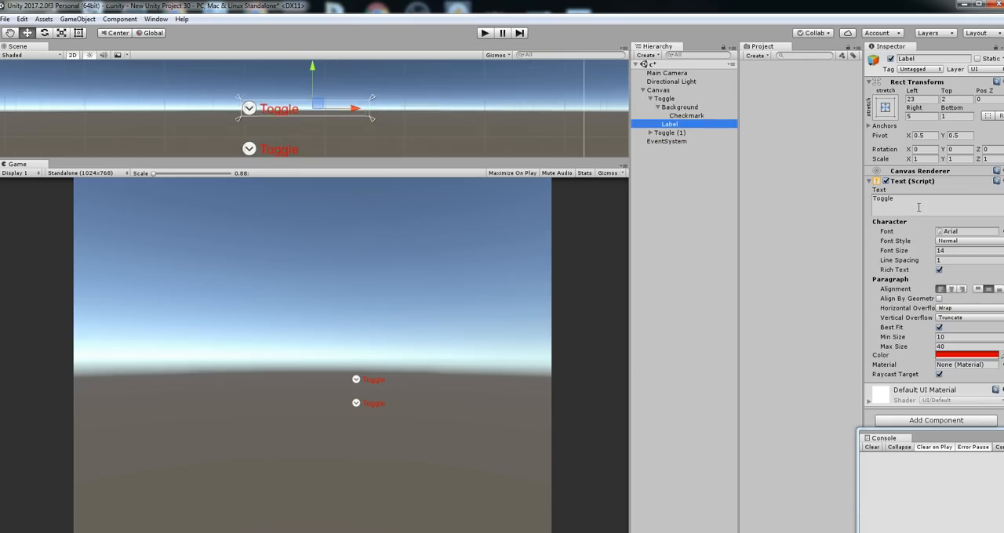
left_click(919, 206)
type("option a")
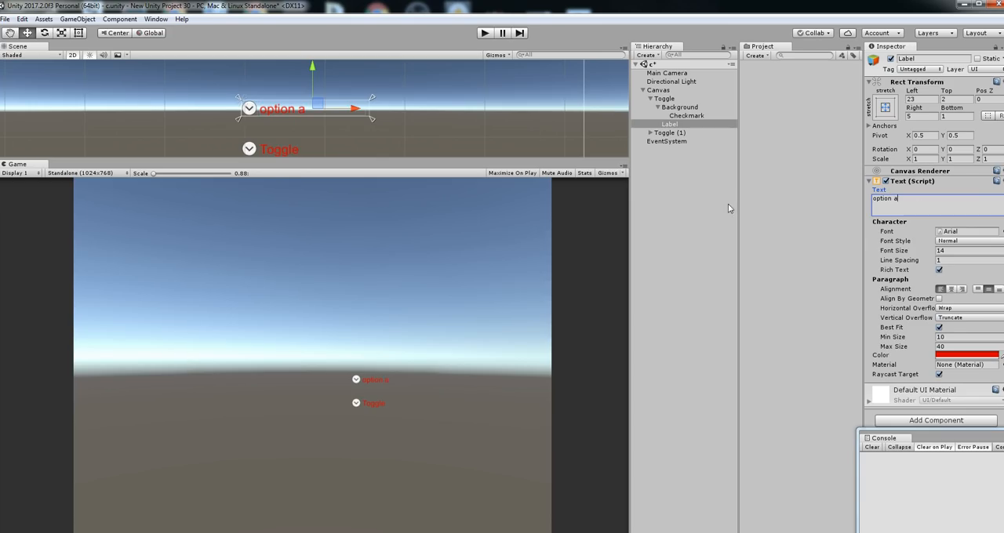
Set the Label text of the duplicate, Toggle (1), to "option B"
left_click(651, 126)
left_click(650, 133)
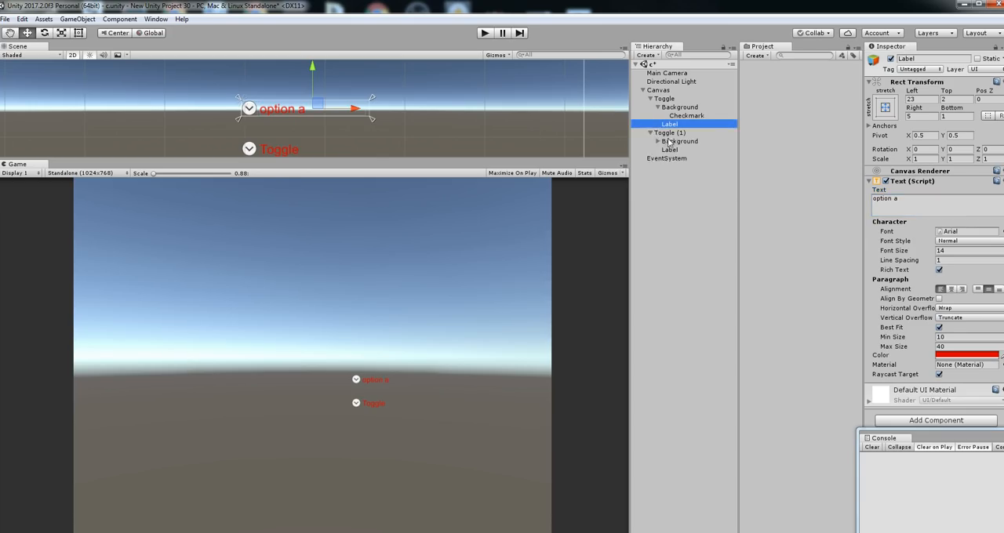
left_click(669, 149)
left_click(924, 200)
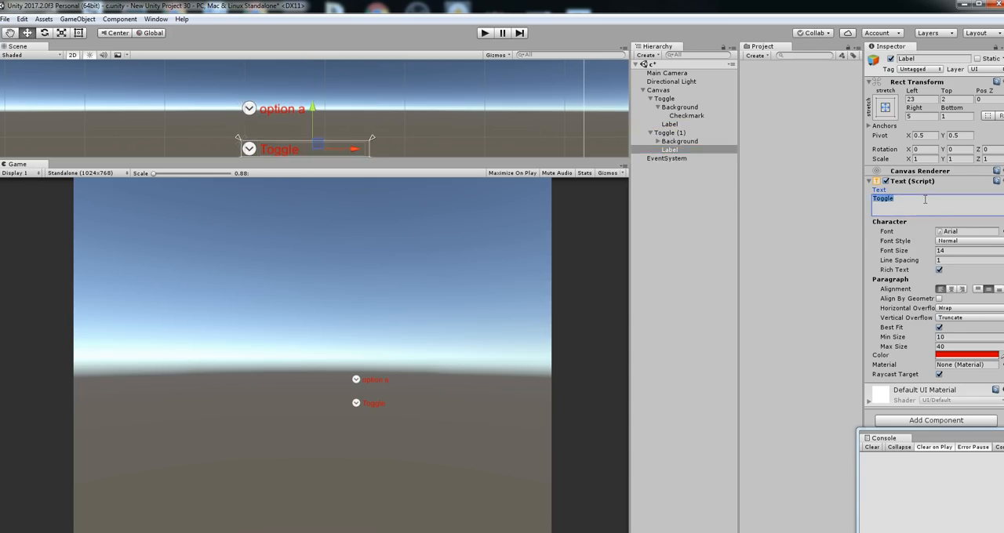
type("option B")
Capitalize the letter in the first toggle's Label text so it reads "option A"
left_click(681, 125)
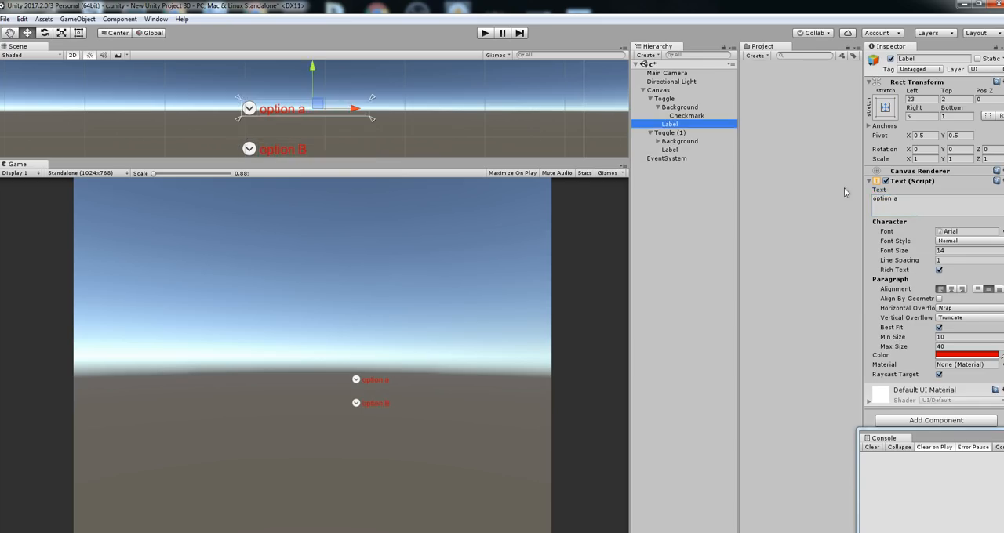
left_click(909, 206)
left_click(911, 204)
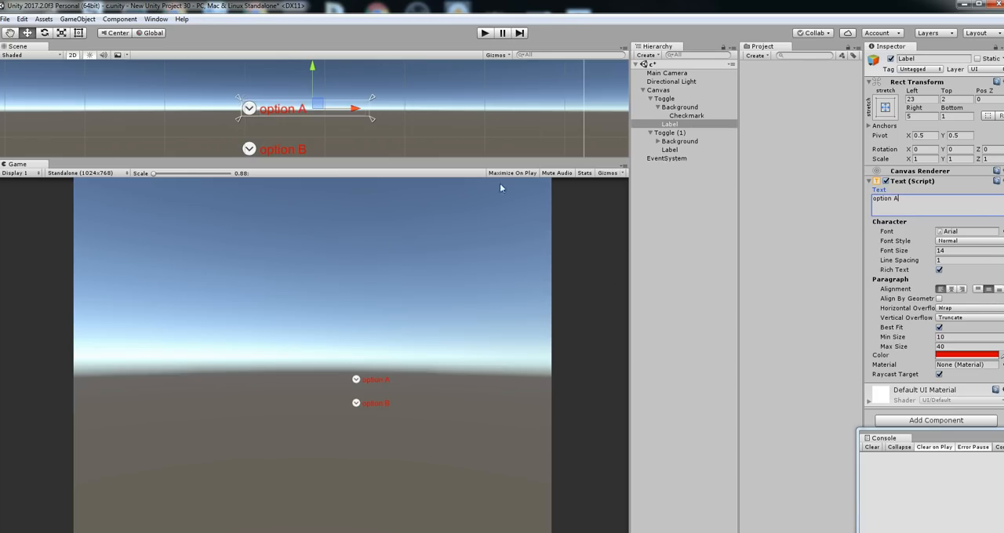
Run the scene, switch the option A and option B toggles in the game view, and stop play mode
left_click(482, 35)
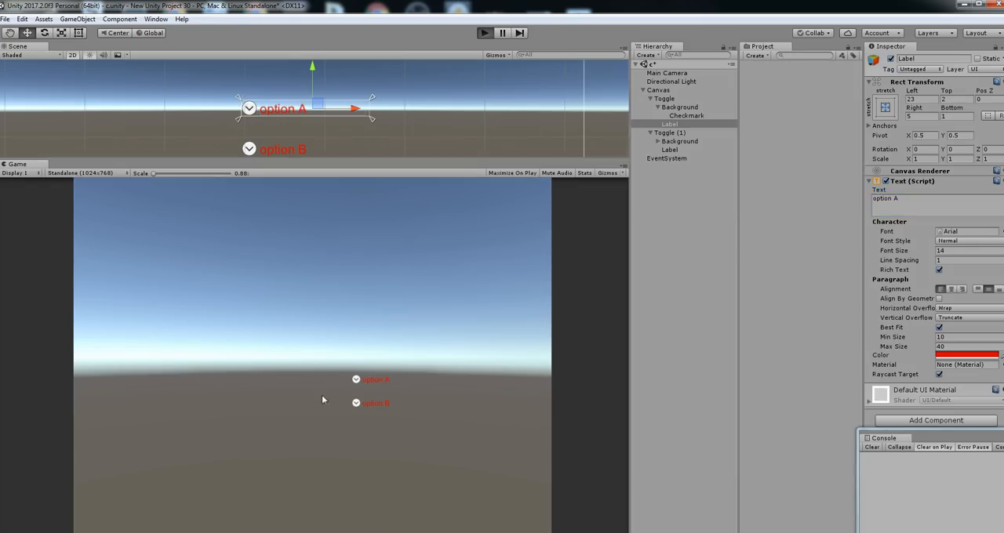
left_click(364, 405)
left_click(357, 404)
left_click(356, 382)
left_click(357, 404)
left_click(483, 33)
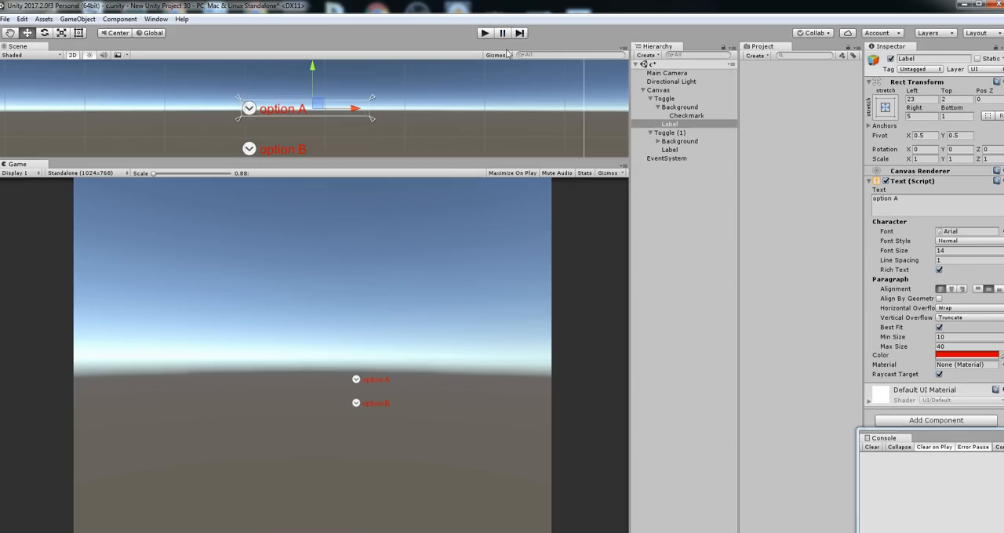
Add a UI Image to the Canvas and place it over both toggles, about 109 by 117 at position 139.6, -57
left_click(650, 100)
left_click(678, 107)
key("Left")
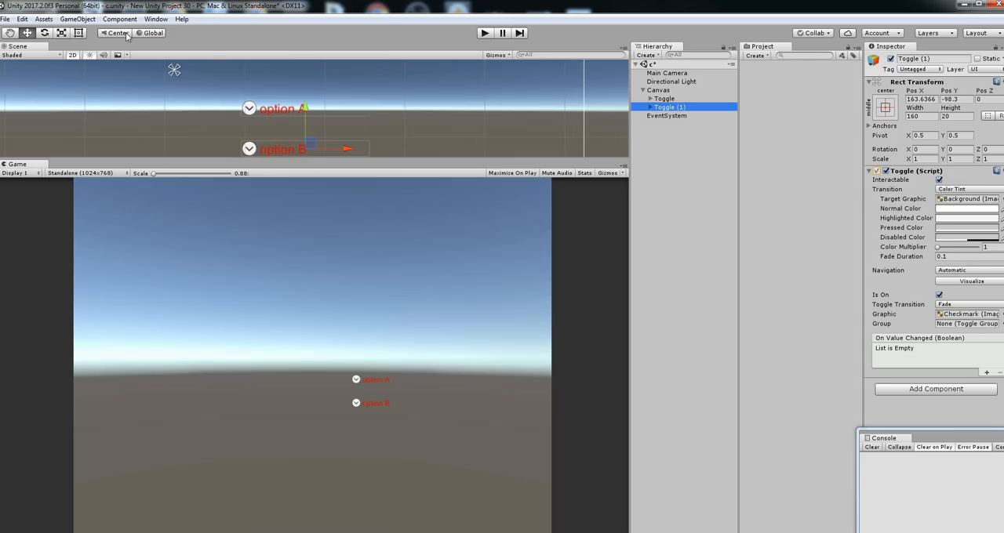
left_click(78, 19)
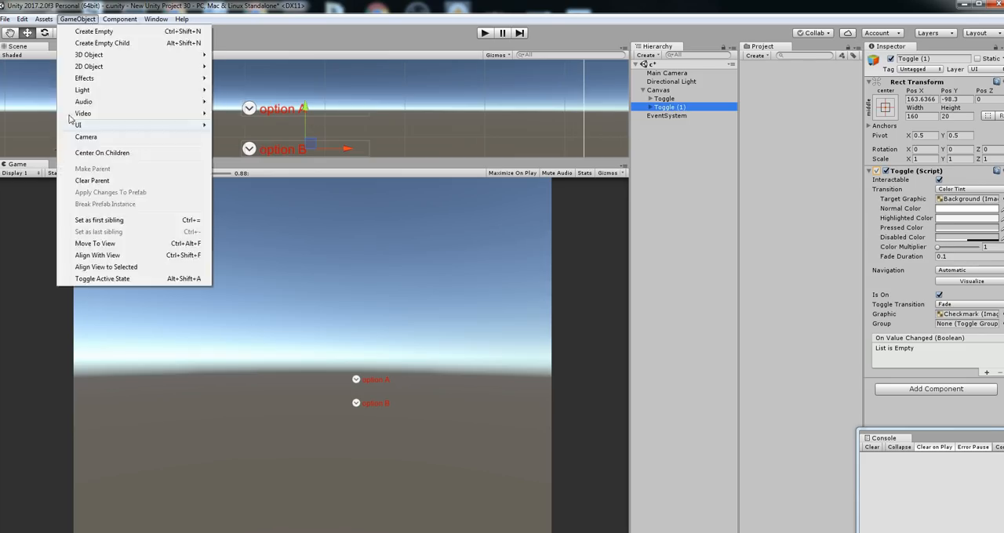
mouse_move(100, 126)
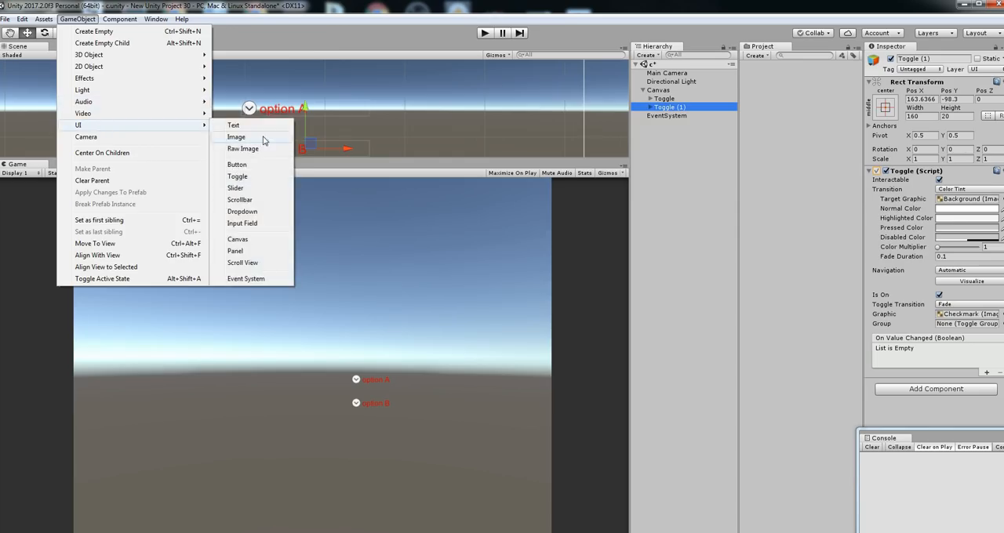
left_click(236, 136)
left_click_drag(353, 118, 360, 141)
left_click(78, 32)
scroll(367, 149, "down", 2)
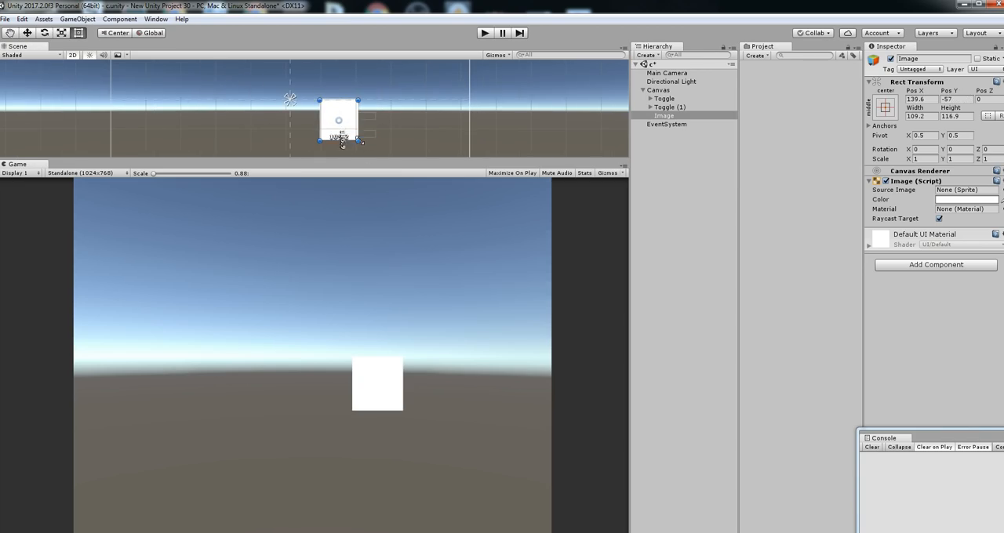
Make Toggle and Toggle (1) children of the Image object in the hierarchy
left_click(667, 99)
left_click(671, 108, "ctrl")
left_click_drag(671, 109, 666, 117)
Color the Image turquoise and make it semi-transparent with an alpha of 47
left_click(669, 99)
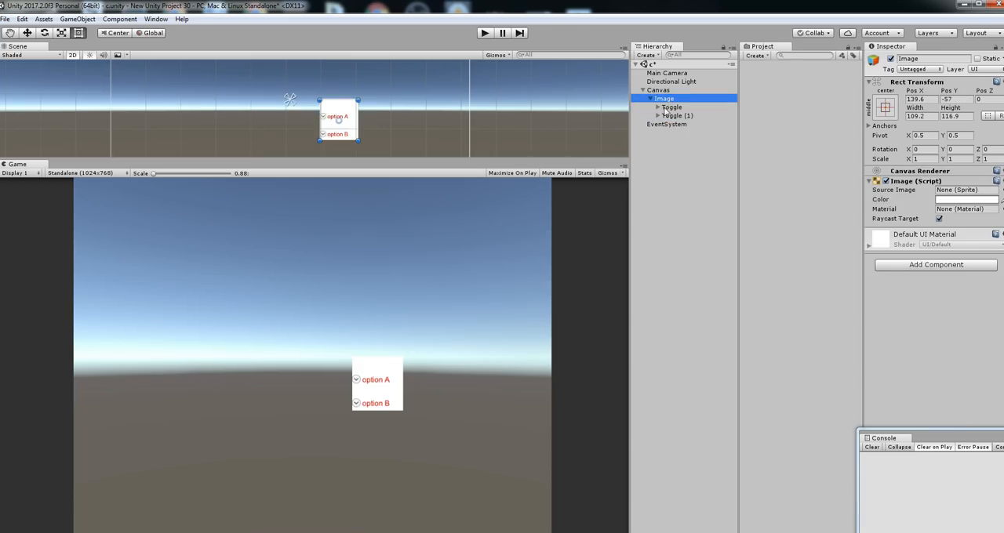
left_click(948, 206)
left_click(948, 199)
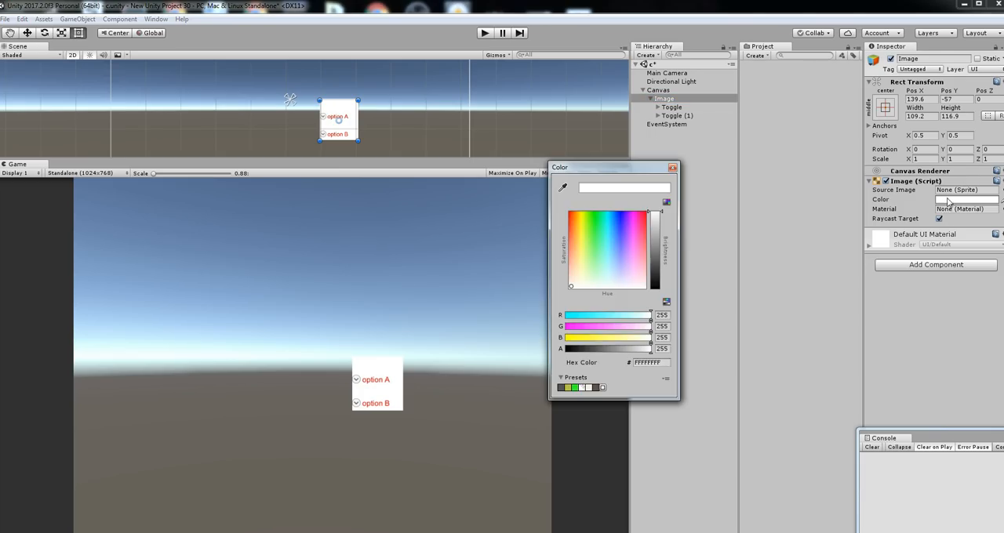
left_click_drag(598, 350, 586, 352)
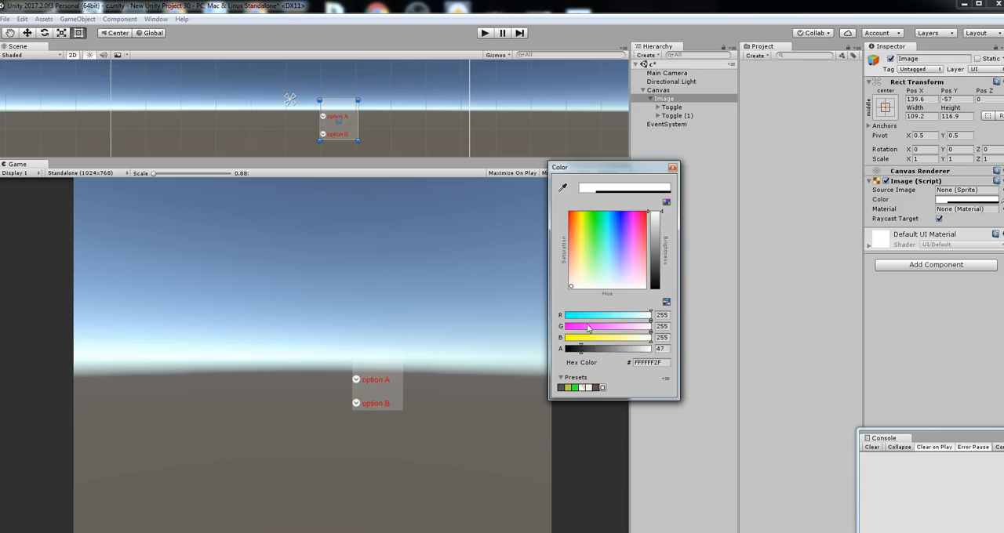
left_click_drag(571, 242, 571, 215)
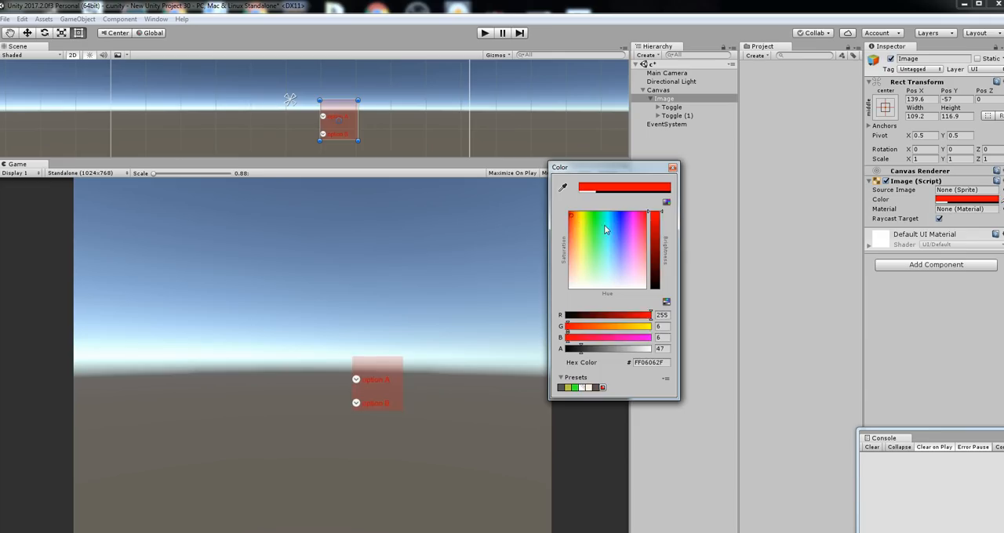
left_click(604, 224)
left_click(672, 167)
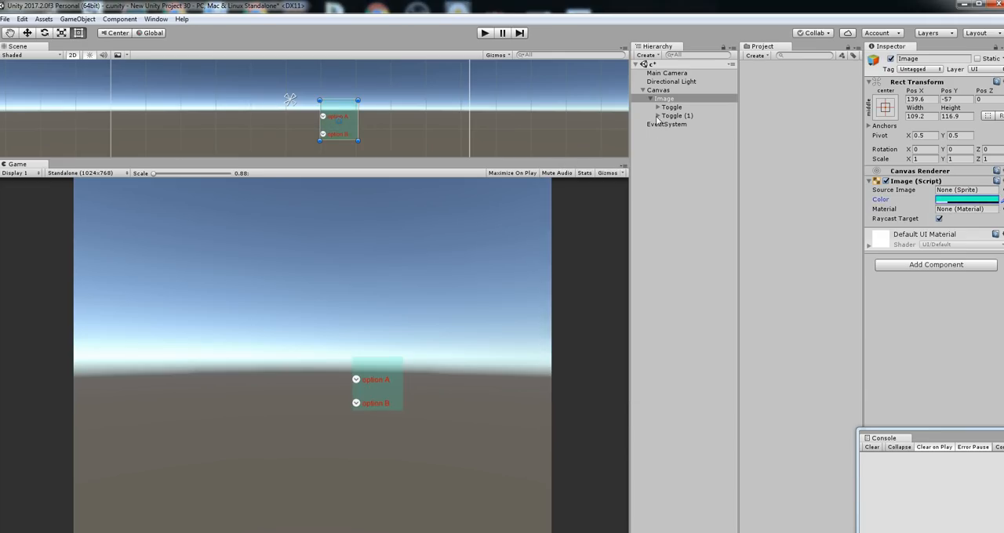
Move both toggles together slightly up and to the right inside the Image panel
left_click(658, 108)
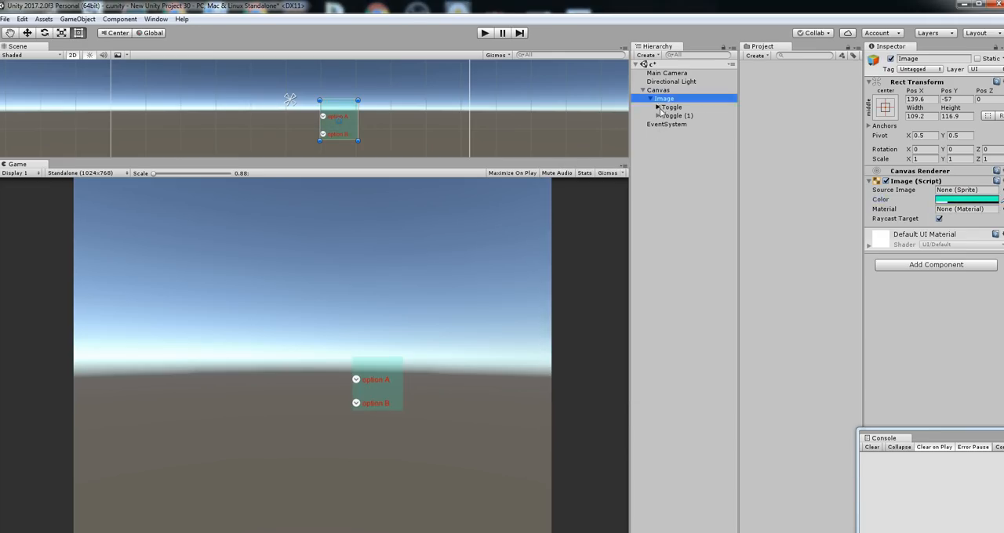
left_click(658, 108)
left_click(669, 108)
left_click(671, 116, "ctrl")
left_click(27, 33)
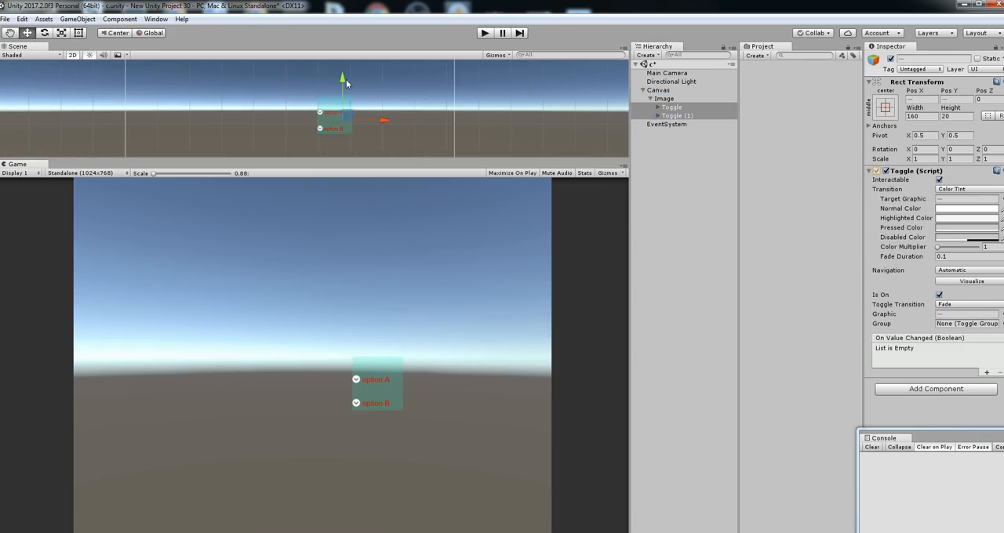
left_click_drag(346, 79, 349, 74)
left_click_drag(383, 117, 387, 116)
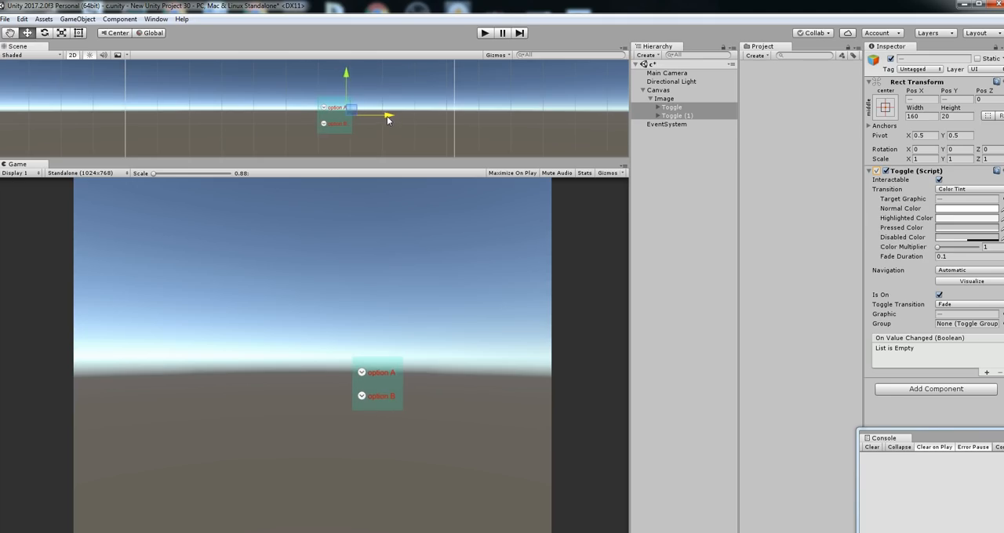
Scale the Image panel with its toggles uniformly to about 3.93
left_click(317, 105)
key("r")
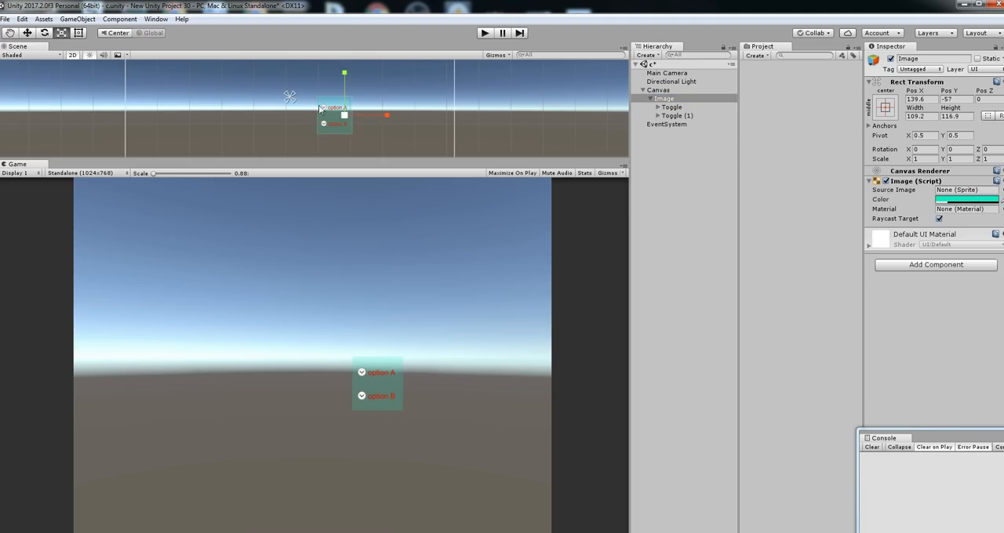
left_click(46, 33)
left_click(62, 34)
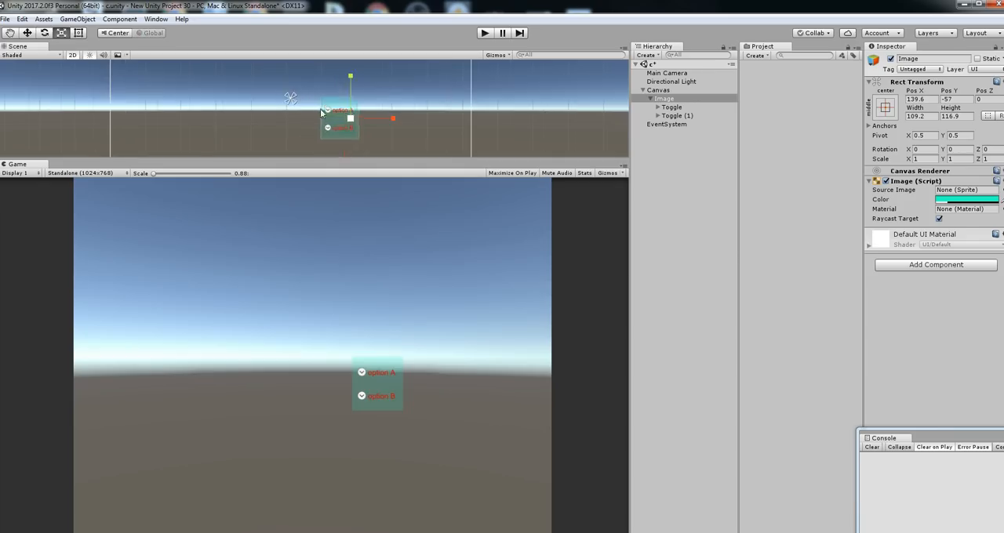
left_click_drag(346, 116, 492, 55)
Run the scene, switch the enlarged option A and option B toggles repeatedly in the game view, and stop play mode
left_click(484, 33)
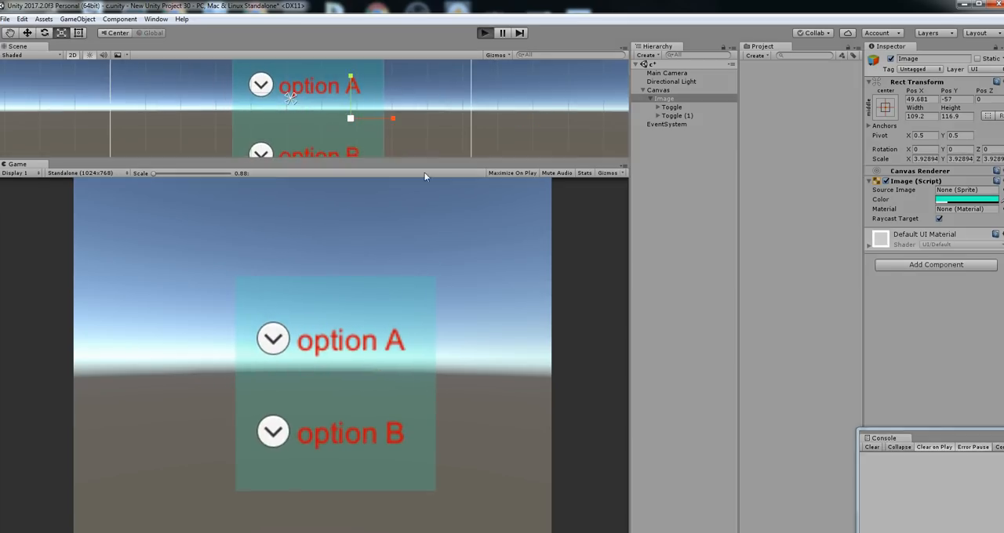
left_click(278, 440)
left_click(273, 345)
left_click(268, 438)
left_click(272, 350)
left_click(272, 350)
left_click(273, 349)
left_click(273, 436)
left_click(270, 429)
left_click(269, 425)
left_click(273, 348)
left_click(267, 437)
left_click(274, 349)
left_click(272, 433)
left_click(277, 351)
left_click(273, 431)
left_click(273, 340)
left_click(316, 415)
left_click(271, 338)
left_click(485, 33)
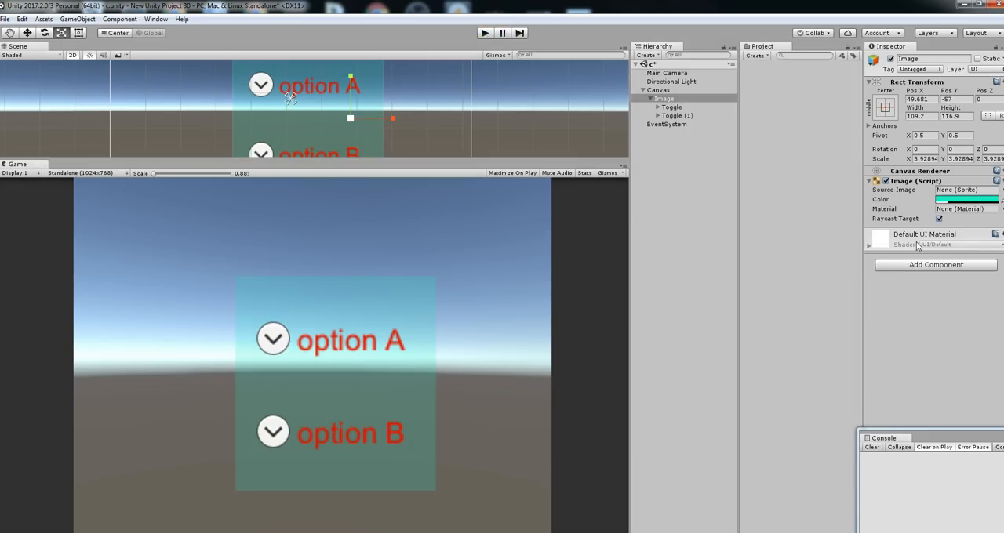
Rename the Image object to group and add a Toggle Group component to it
double_click(667, 99)
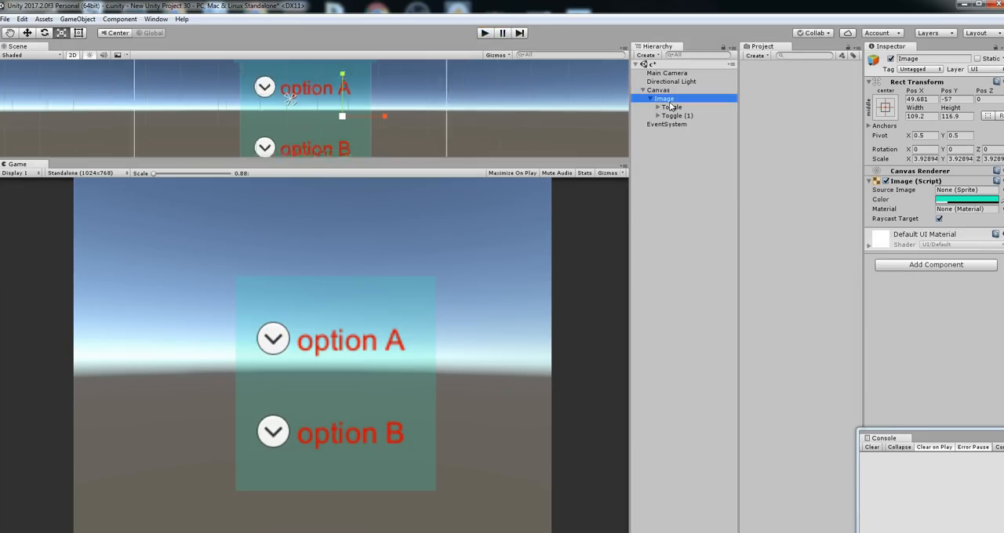
left_click(926, 61)
type("group")
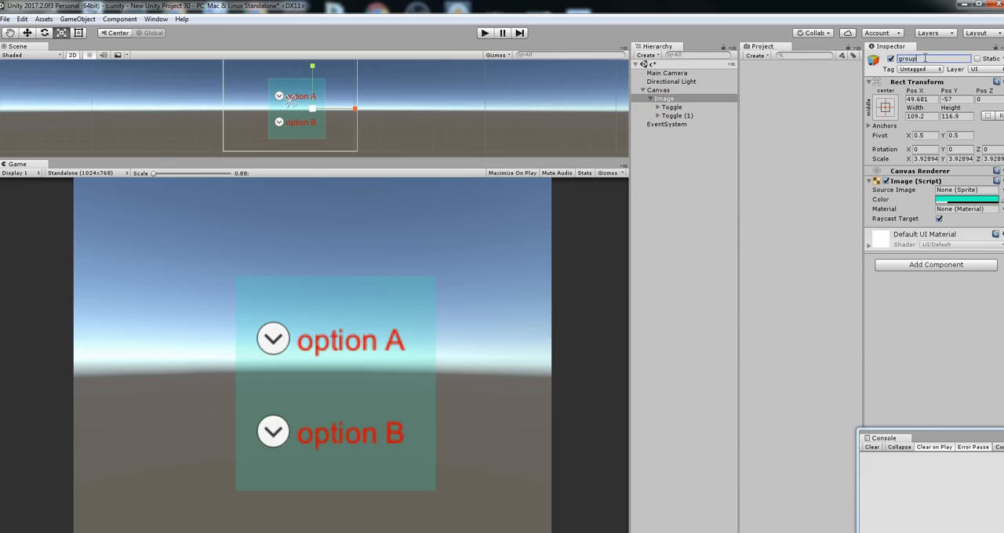
left_click(935, 264)
left_click(932, 317)
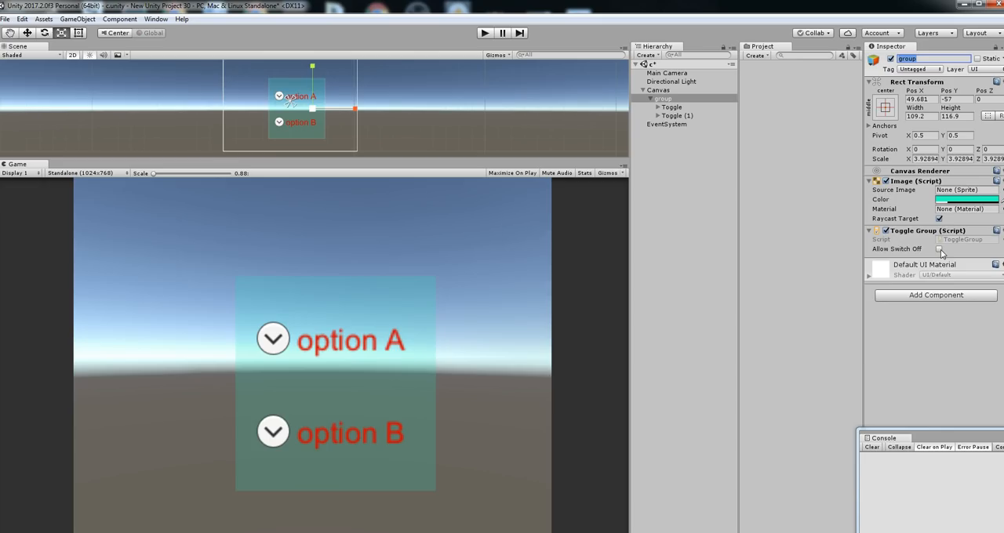
Run the scene, switch the option A and option B toggles on and off, and stop play mode
left_click(676, 107)
left_click(679, 116)
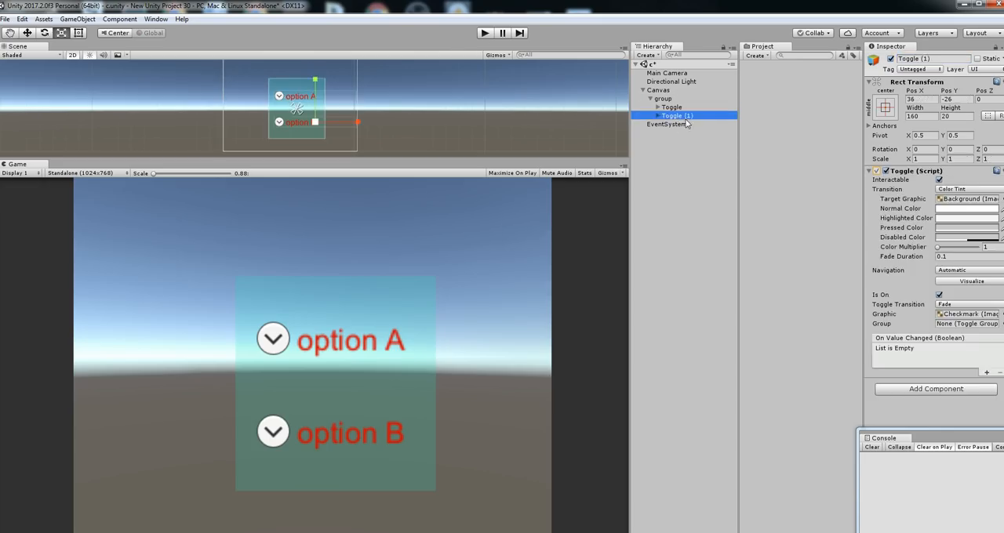
left_click(486, 33)
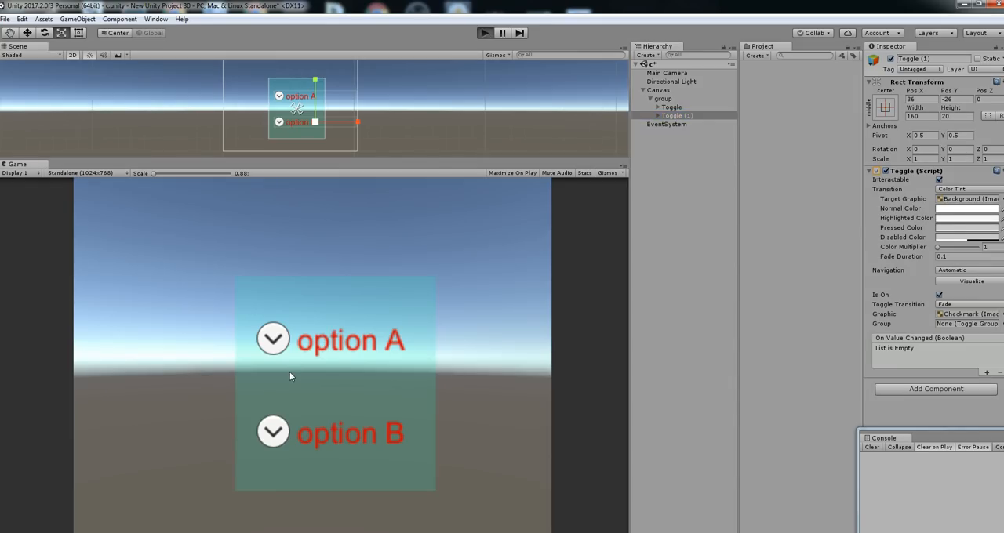
left_click(282, 434)
left_click(274, 343)
left_click(275, 431)
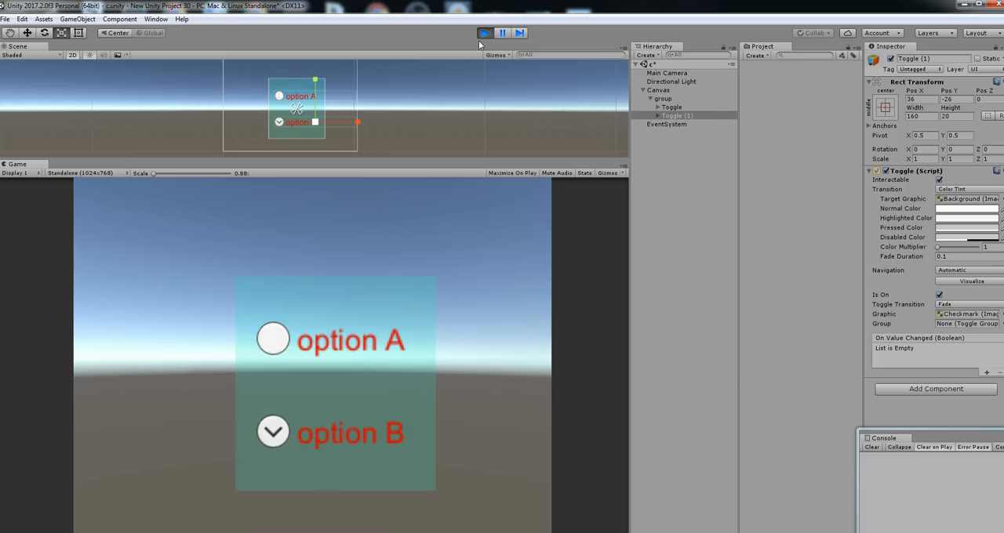
left_click(280, 342)
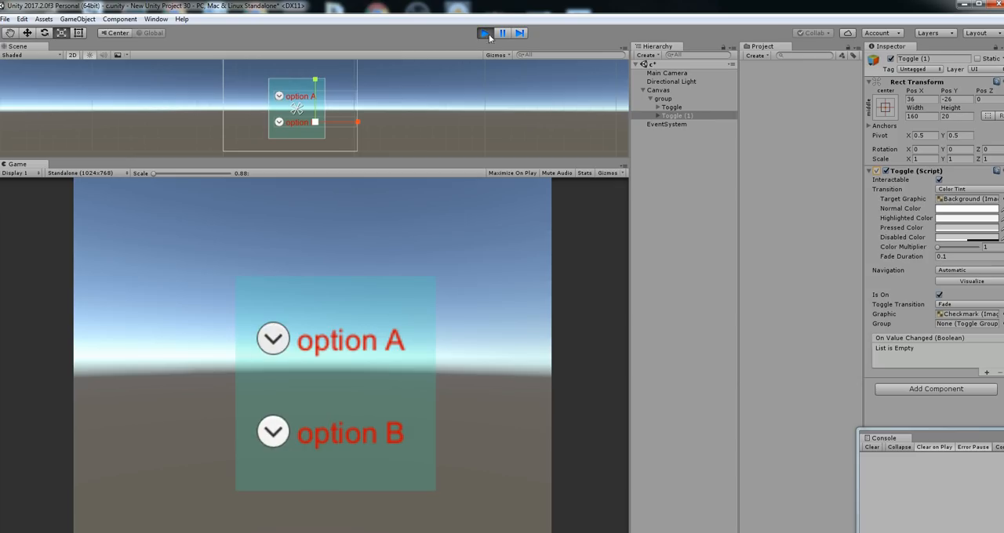
left_click(487, 34)
Turn off Is On for both toggles under group
left_click(684, 100)
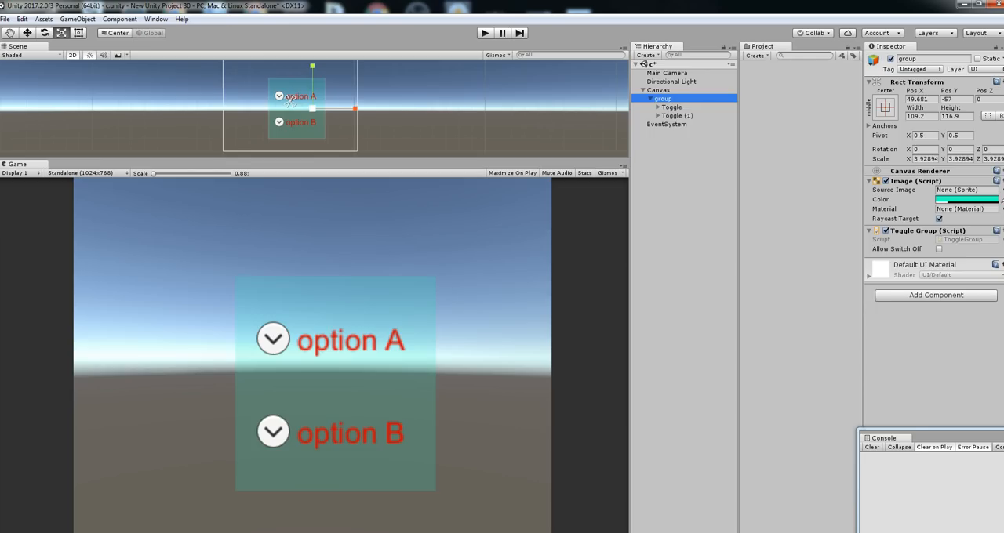
left_click(688, 116)
left_click(683, 108, "ctrl")
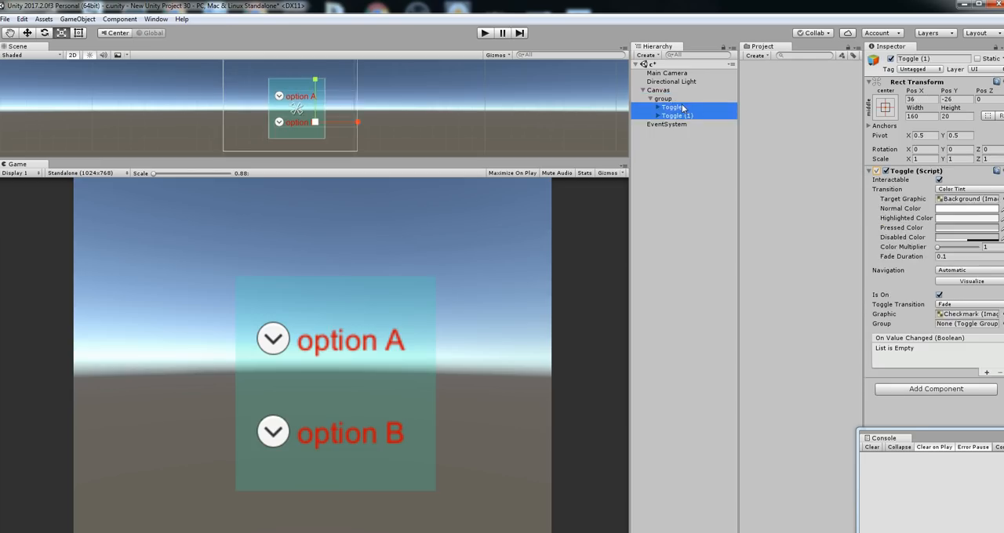
left_click(939, 295)
Run the scene with both toggles initially off, switch option B and option A on and off, and stop play mode
left_click(484, 33)
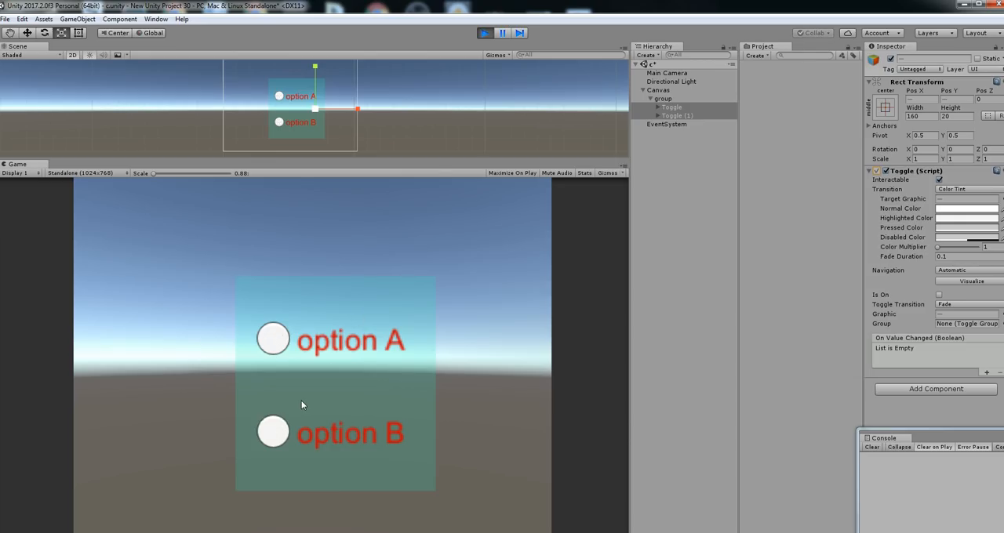
left_click(274, 431)
left_click(274, 433)
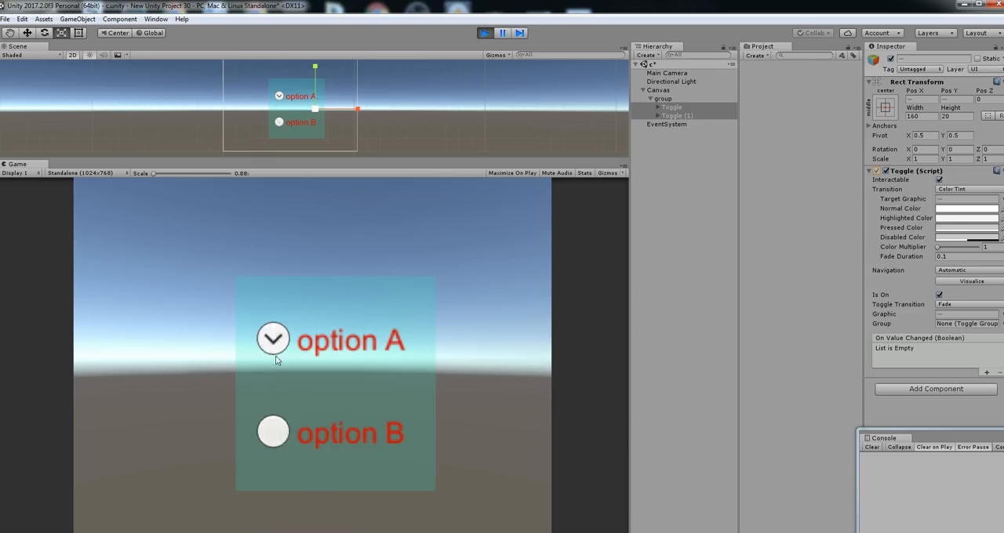
left_click(271, 341)
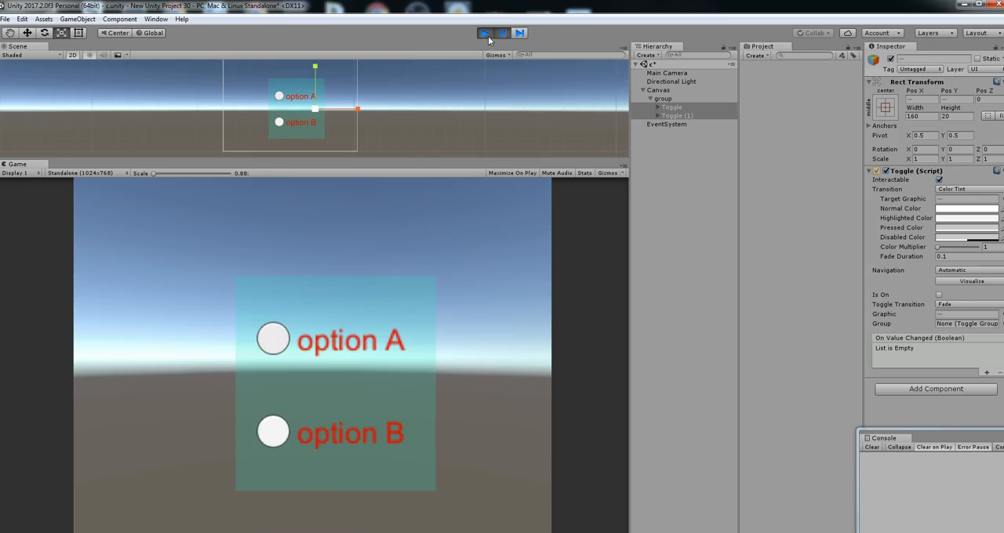
left_click(485, 33)
Assign the group object as the Group of both Toggle and Toggle (1)
left_click(679, 99)
left_click(681, 108)
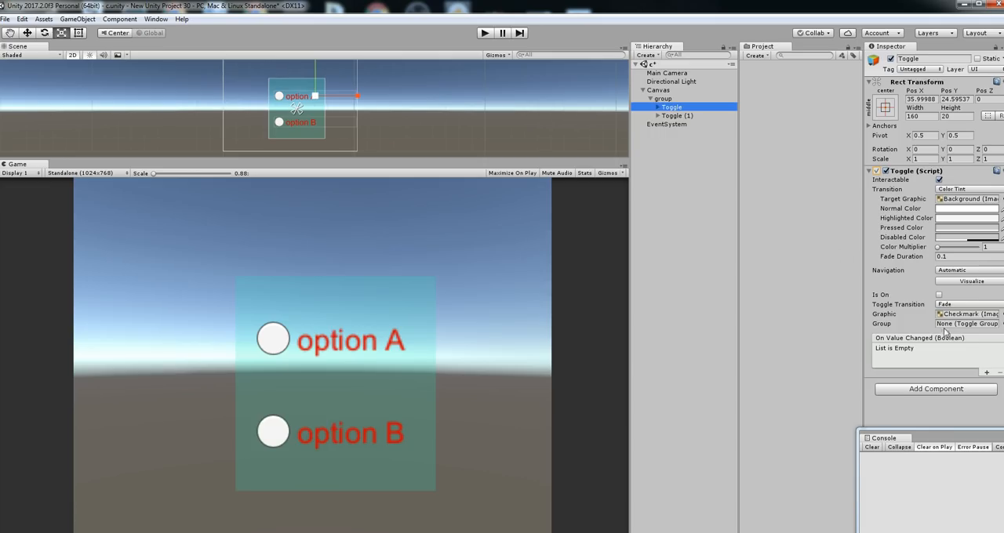
left_click_drag(664, 101, 978, 329)
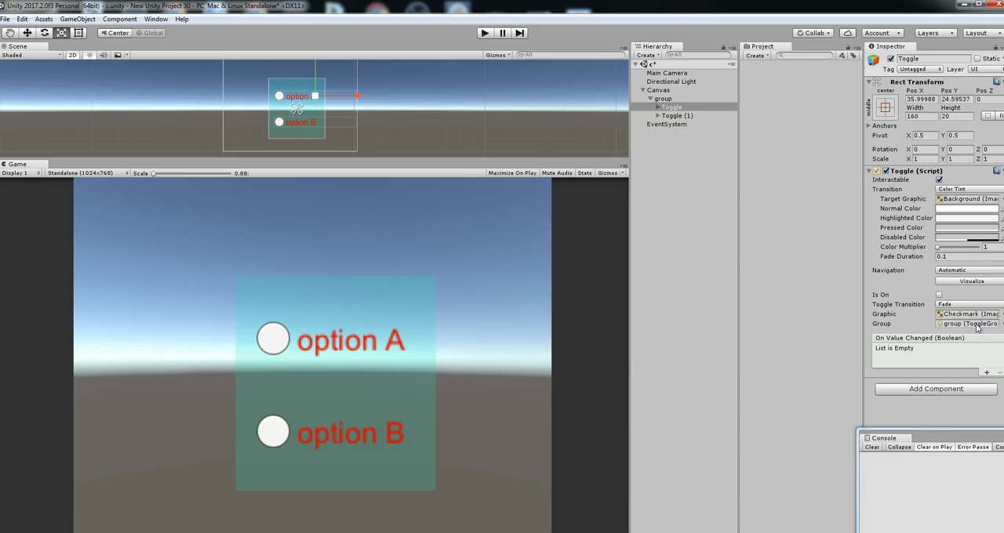
left_click(676, 115)
left_click_drag(954, 221, 979, 326)
left_click(663, 102)
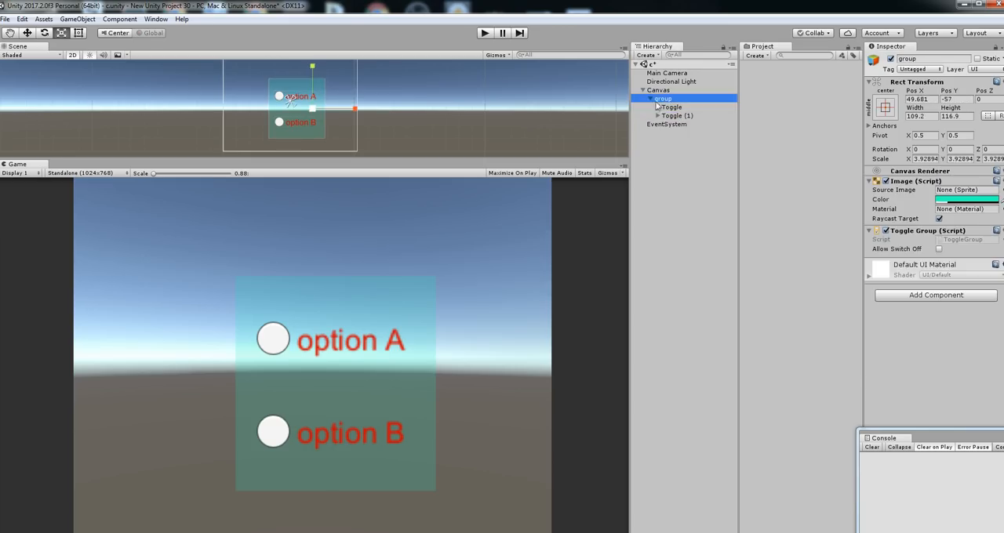
left_click(673, 108)
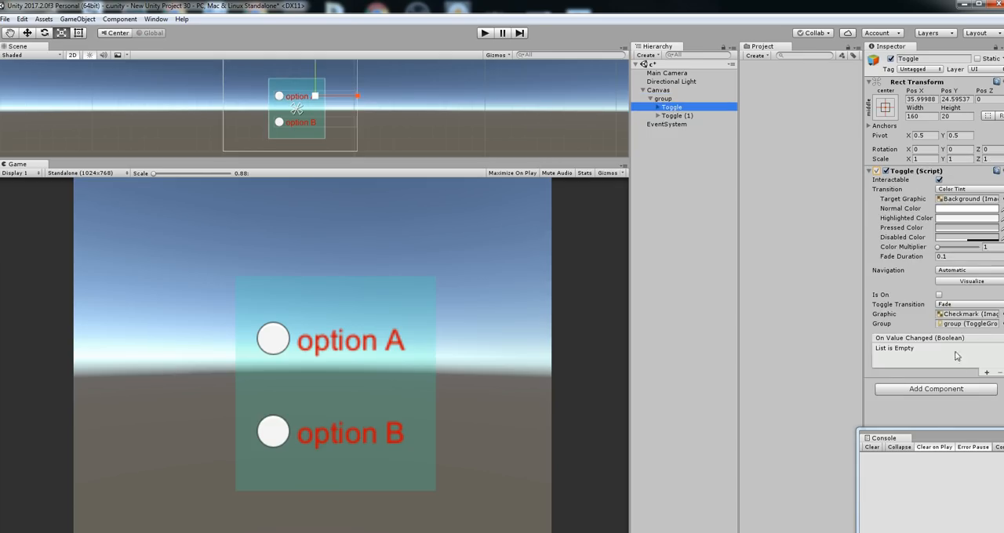
Run the scene and alternate repeatedly between option B and option A to test the grouped toggles
left_click(485, 33)
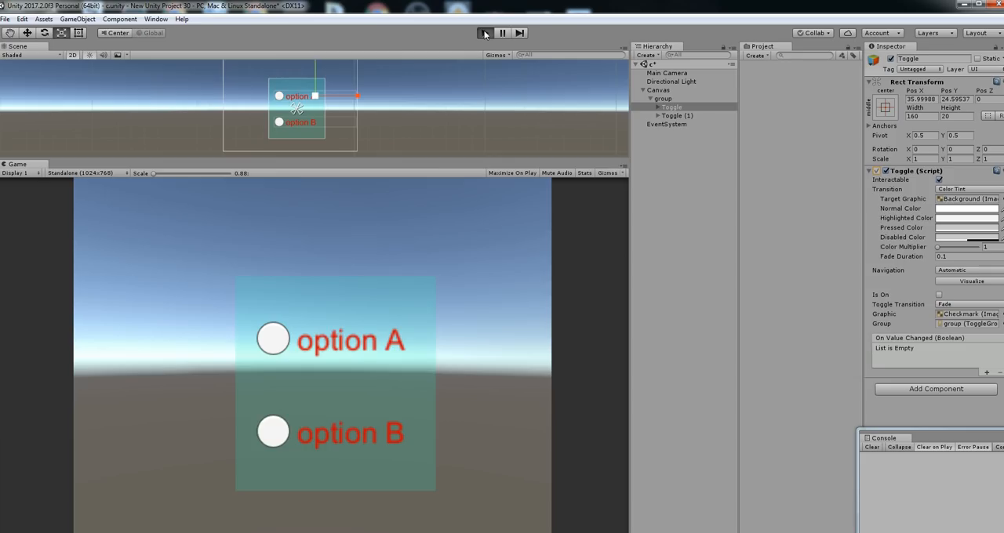
left_click(676, 116)
left_click(677, 107)
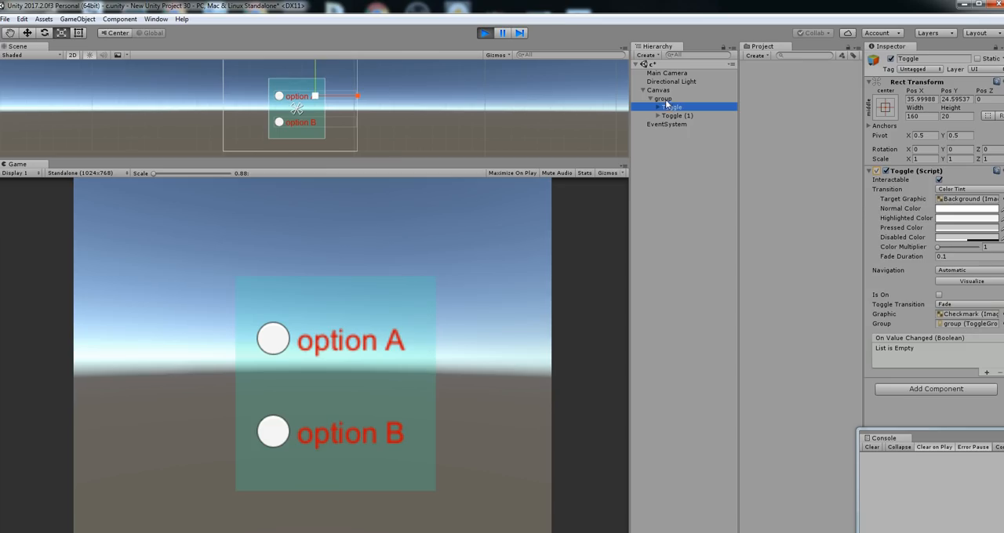
left_click(273, 440)
left_click(273, 339)
left_click(269, 427)
left_click(271, 341)
left_click(271, 437)
left_click(272, 342)
left_click(270, 443)
left_click(273, 339)
left_click(273, 437)
left_click(273, 339)
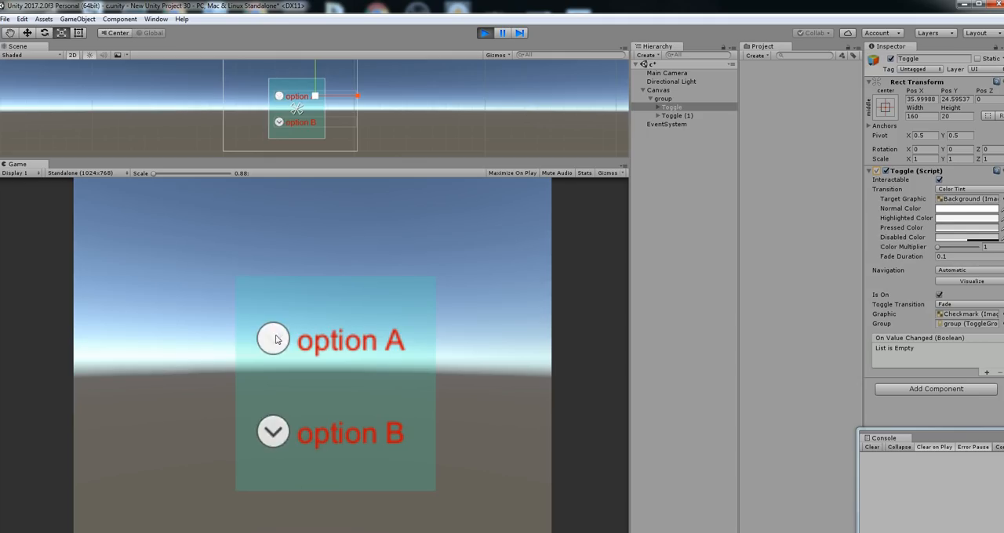
left_click(271, 437)
left_click(273, 339)
left_click(272, 435)
left_click(279, 361)
Stop play mode and enable Allow Switch Off in the Toggle Group of the group object
left_click(674, 98)
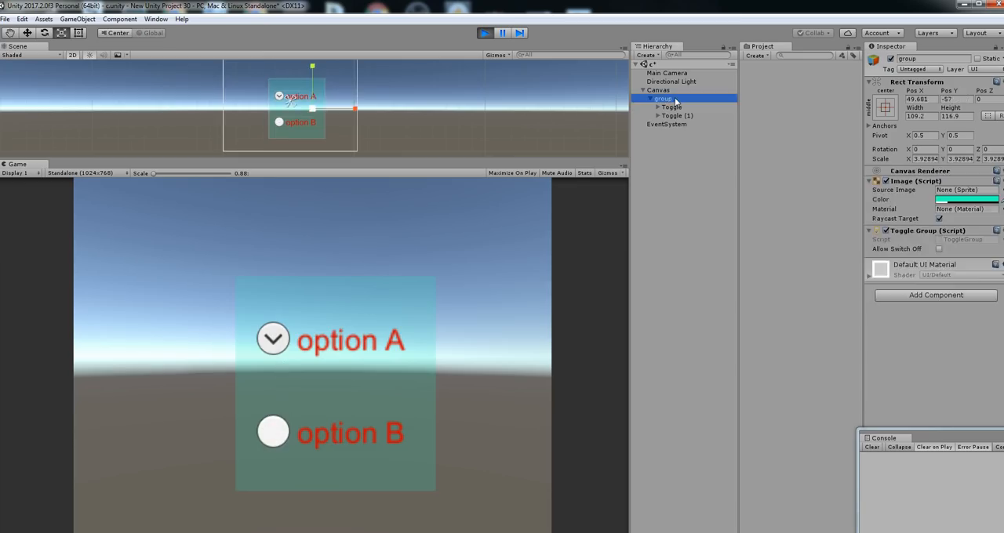
left_click(484, 33)
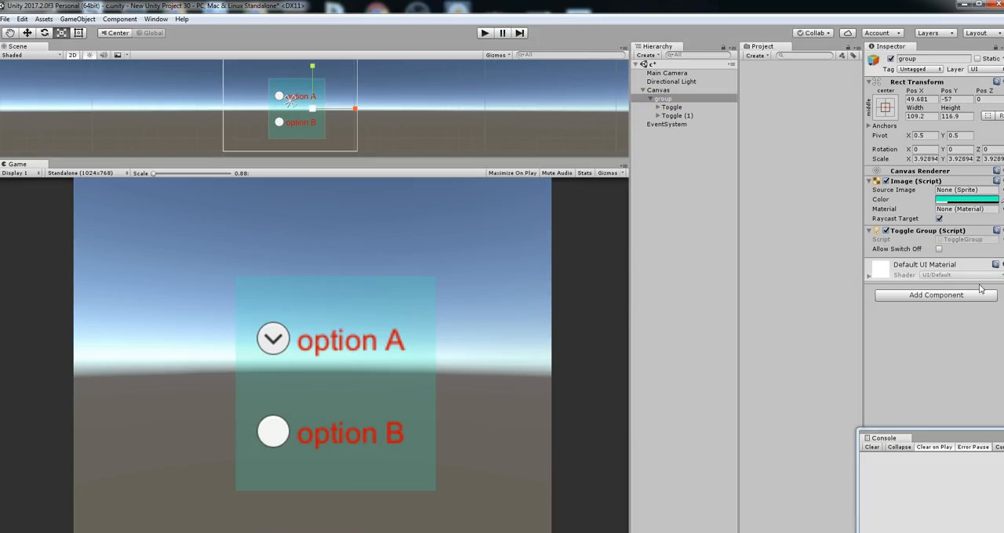
left_click(938, 249)
Run the scene, switch option A and option B each on and off repeatedly with Allow Switch Off enabled, and stop play mode
left_click(484, 33)
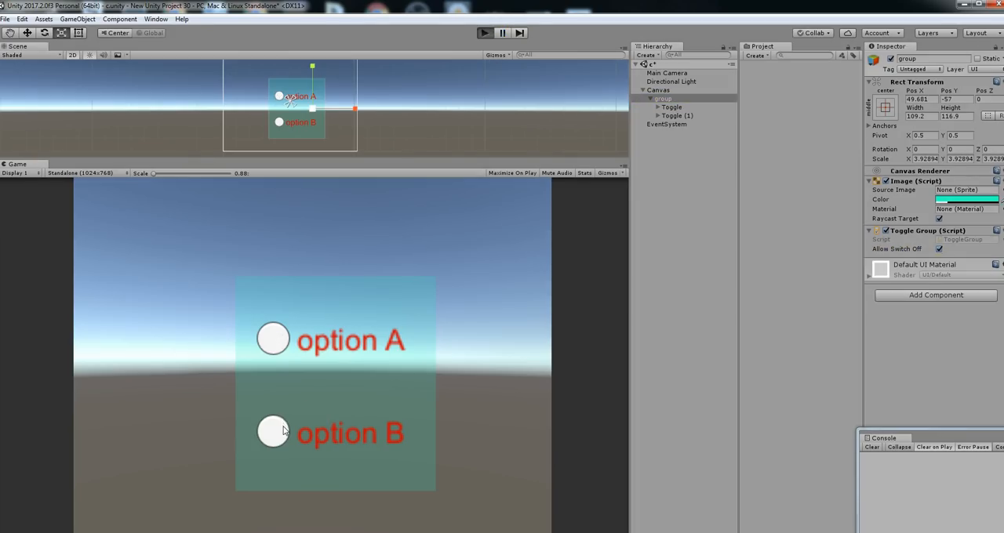
left_click(284, 430)
left_click(281, 344)
left_click(276, 435)
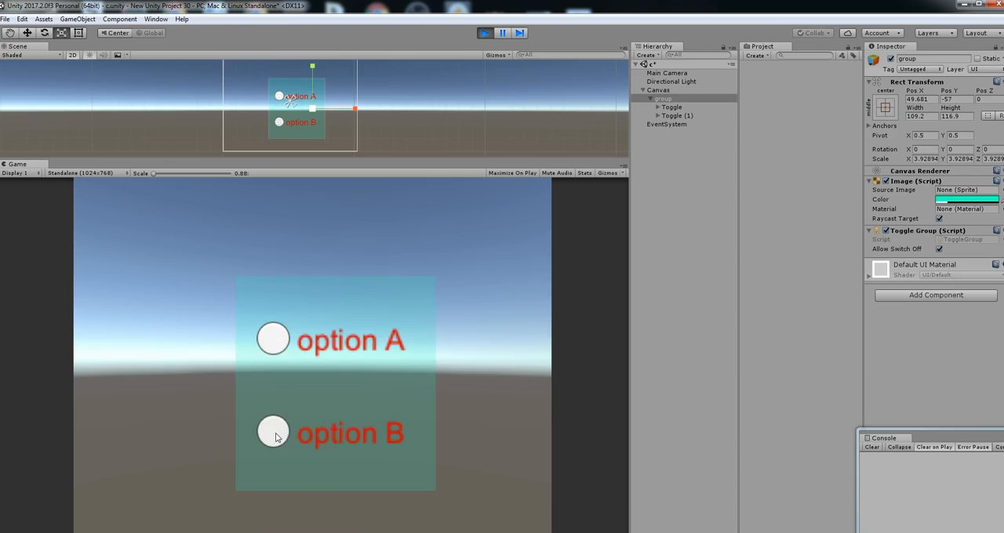
left_click(280, 439)
left_click(284, 347)
left_click(277, 344)
left_click(271, 441)
left_click(273, 436)
left_click(272, 344)
left_click(271, 443)
left_click(269, 445)
left_click(274, 346)
left_click(275, 346)
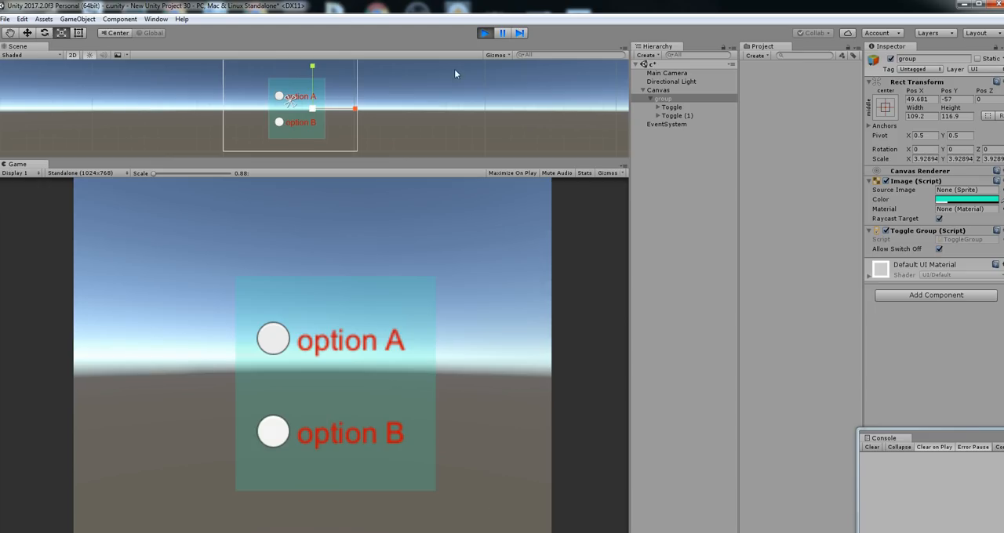
left_click(287, 437)
left_click(485, 33)
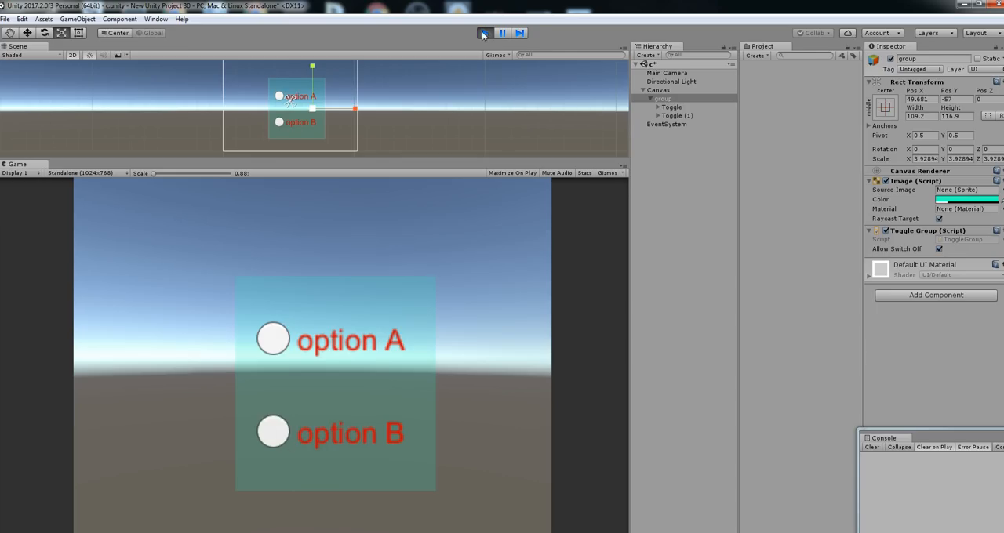
Duplicate the option B toggle and space the original and its copy vertically at Pos Y -8.9 and -44
left_click(667, 124)
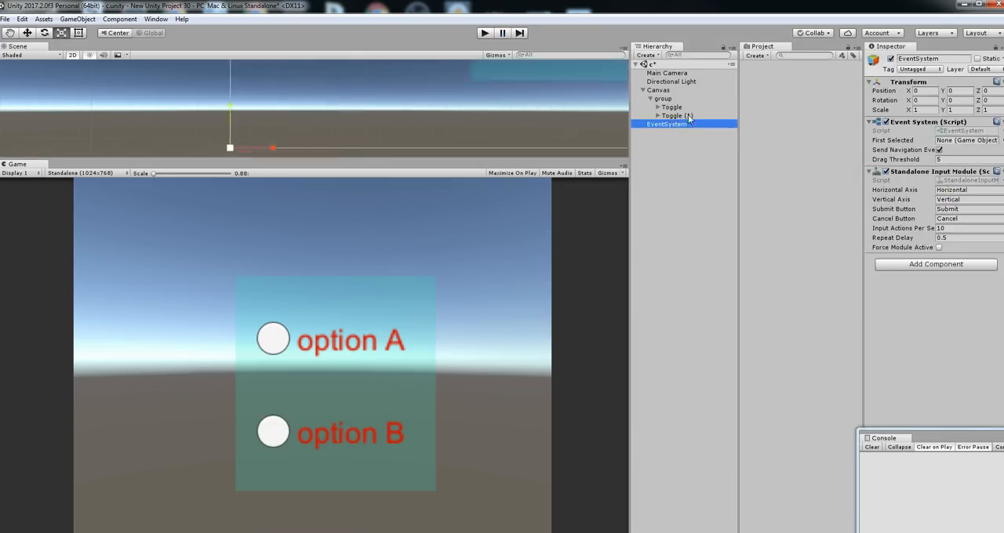
double_click(676, 115)
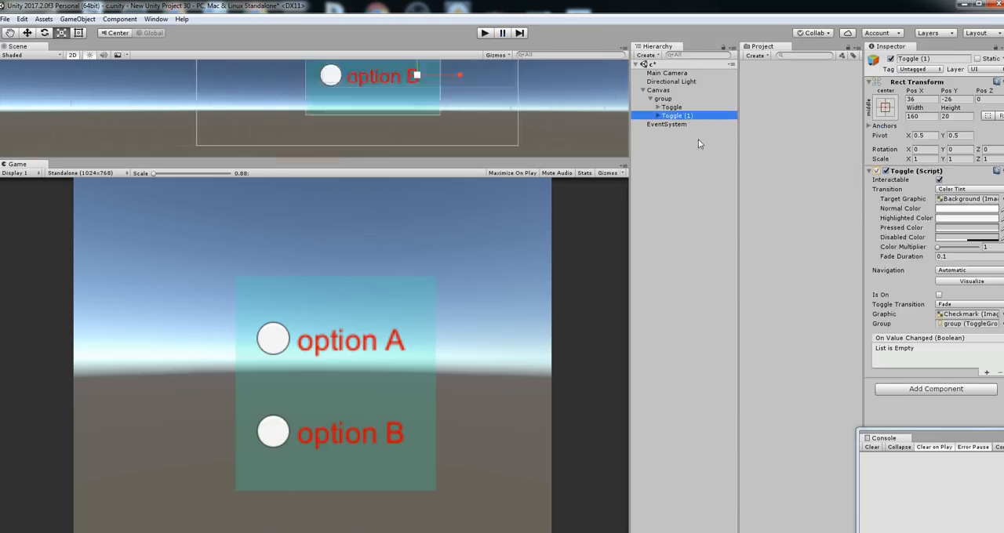
left_click(27, 33)
mouse_move(315, 80)
left_mouse_down()
mouse_move(315, 98)
mouse_move(320, 54)
mouse_move(311, 97)
left_mouse_up()
key("ctrl+d")
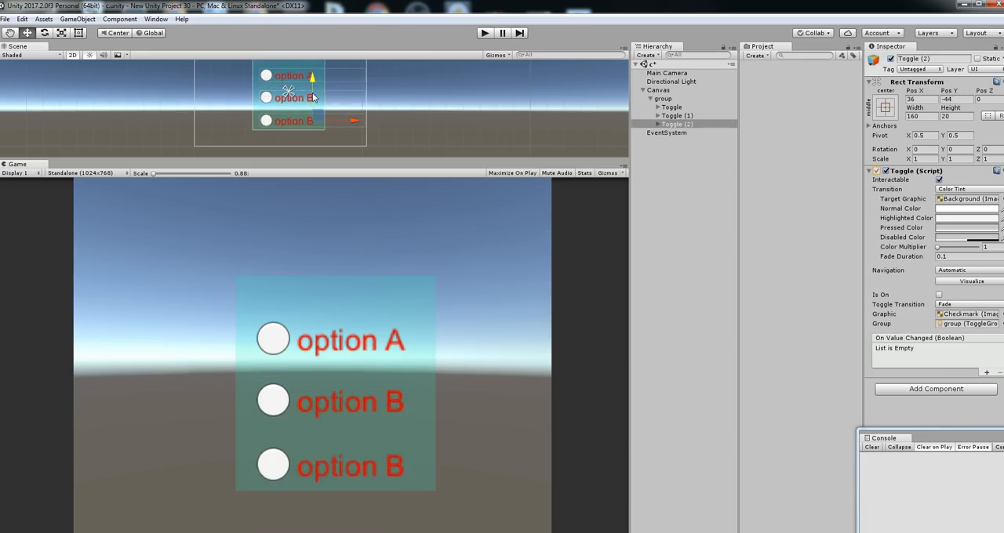
Assign the group object as the Group of Toggle (2) and check the Group setting of the toggles
left_click(695, 125)
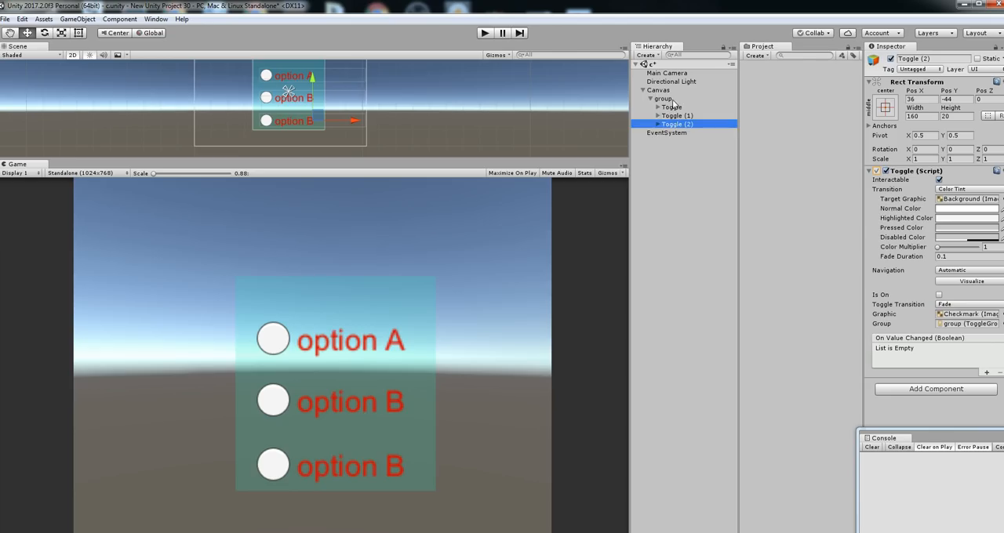
left_click_drag(672, 103, 975, 327)
left_click(673, 115)
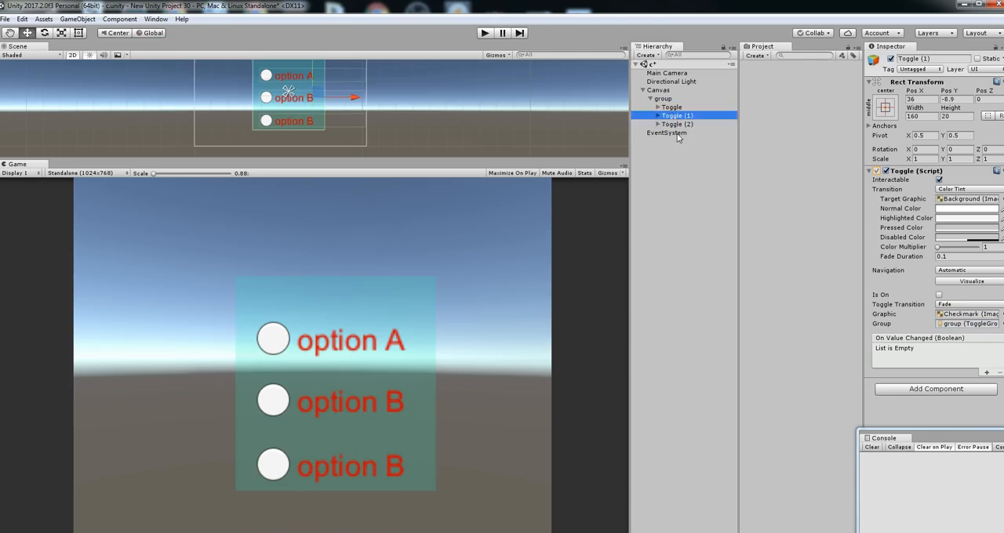
left_click(679, 126)
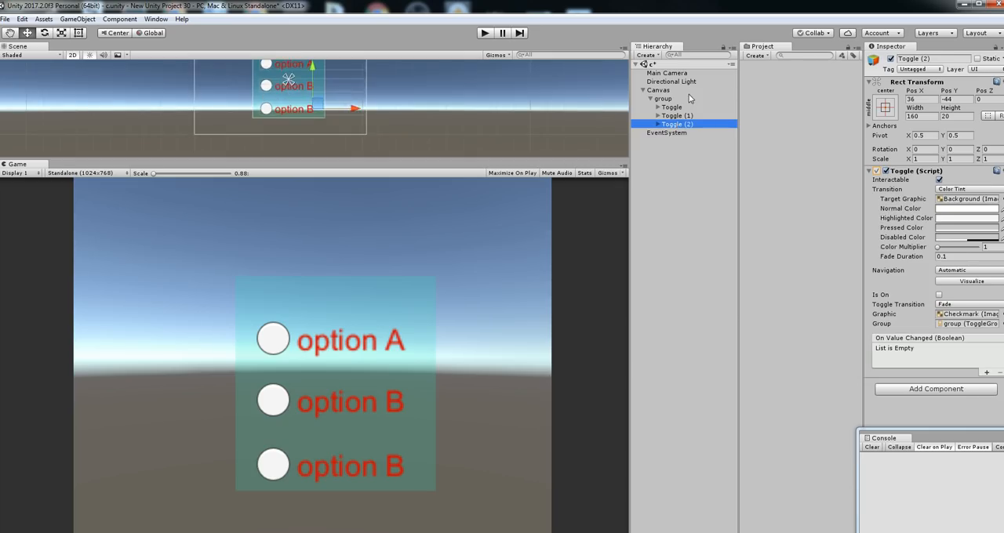
left_click(681, 101)
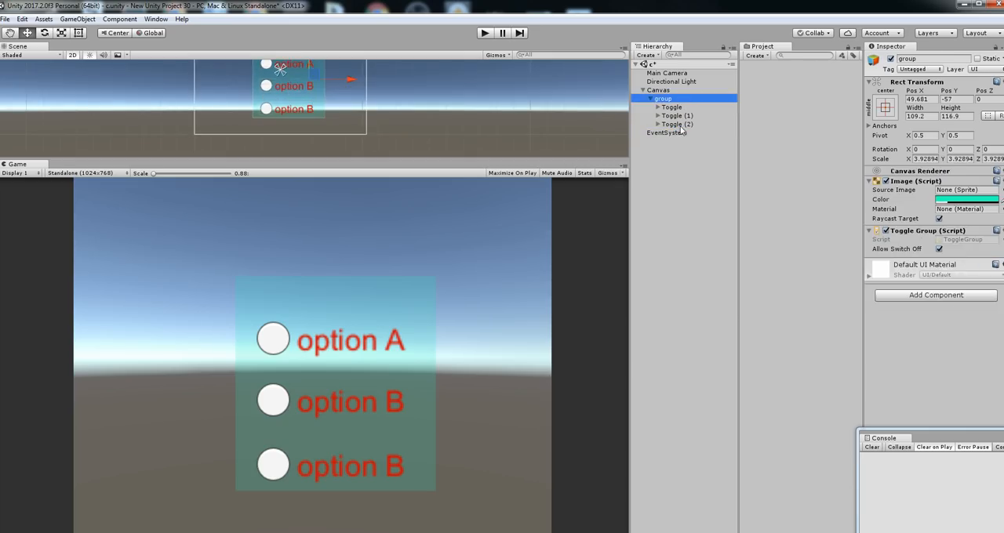
left_click(680, 124)
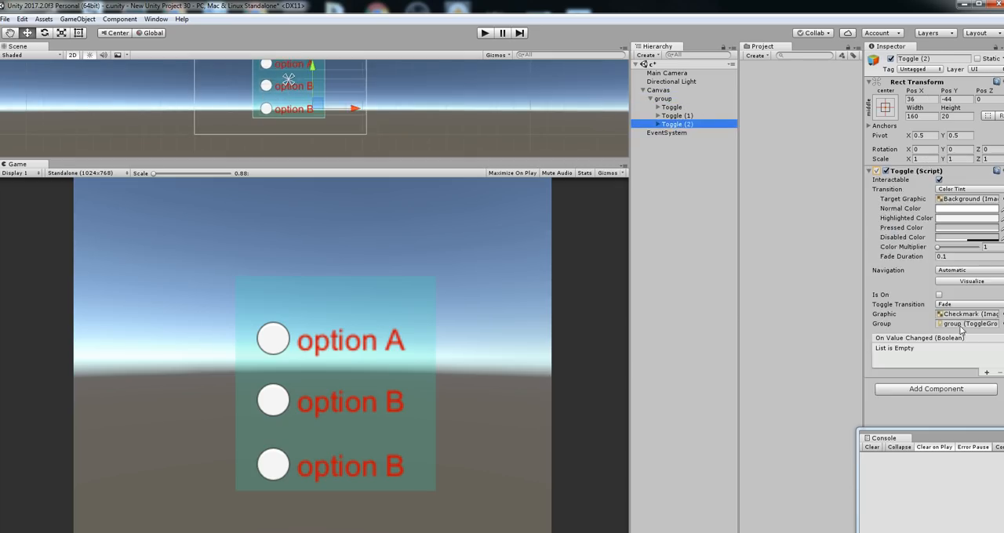
Run the scene, switch option A and the third toggle in the game view, stop play mode, and select the group object
left_click(484, 33)
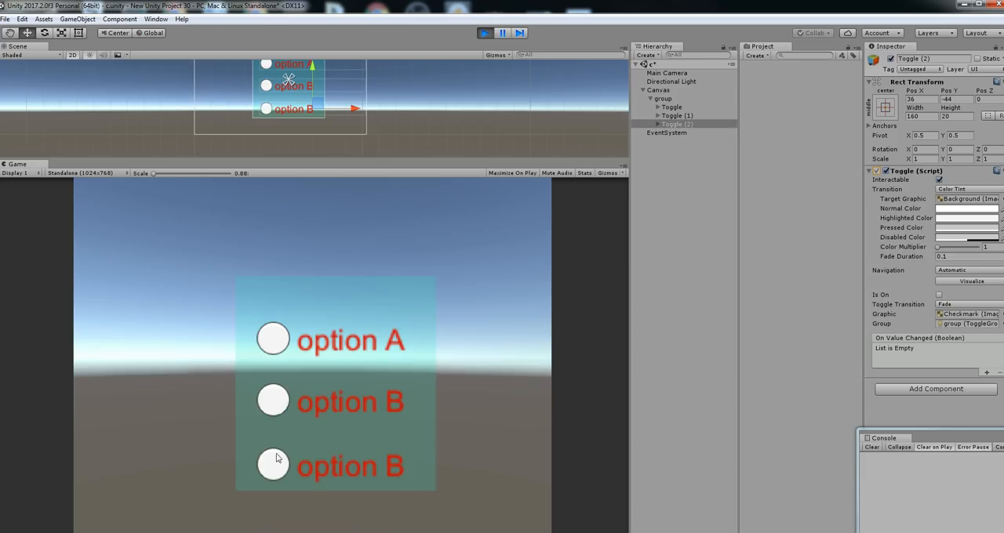
left_click(270, 337)
left_click(269, 466)
left_click(484, 33)
left_click(662, 98)
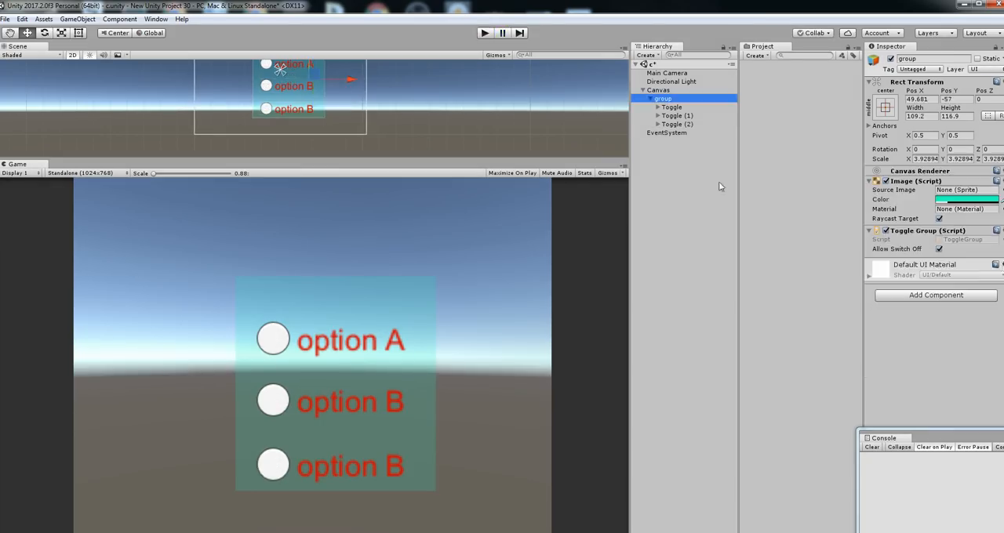
Disable Allow Switch Off on the group's Toggle Group and test switching between all three toggles in a play mode run
left_click(939, 249)
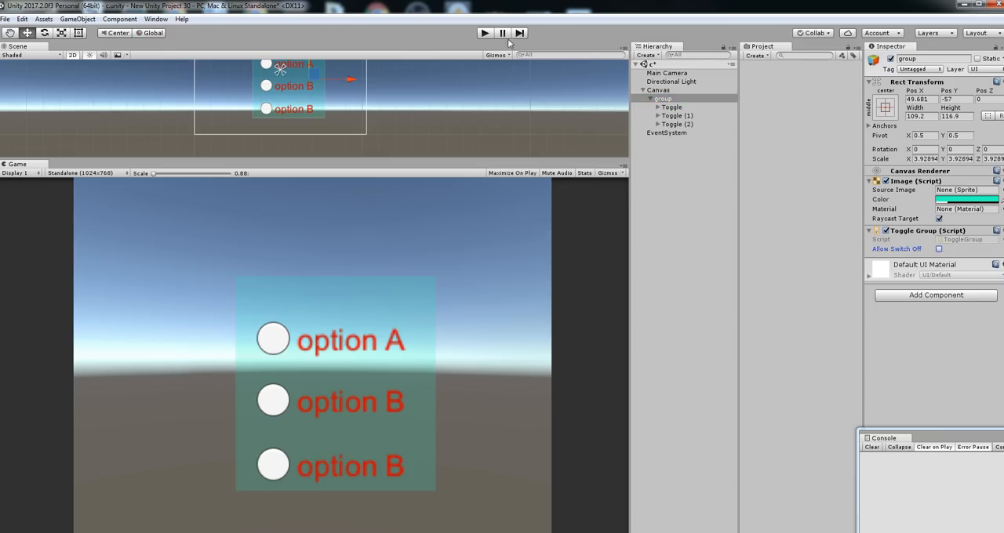
left_click(484, 33)
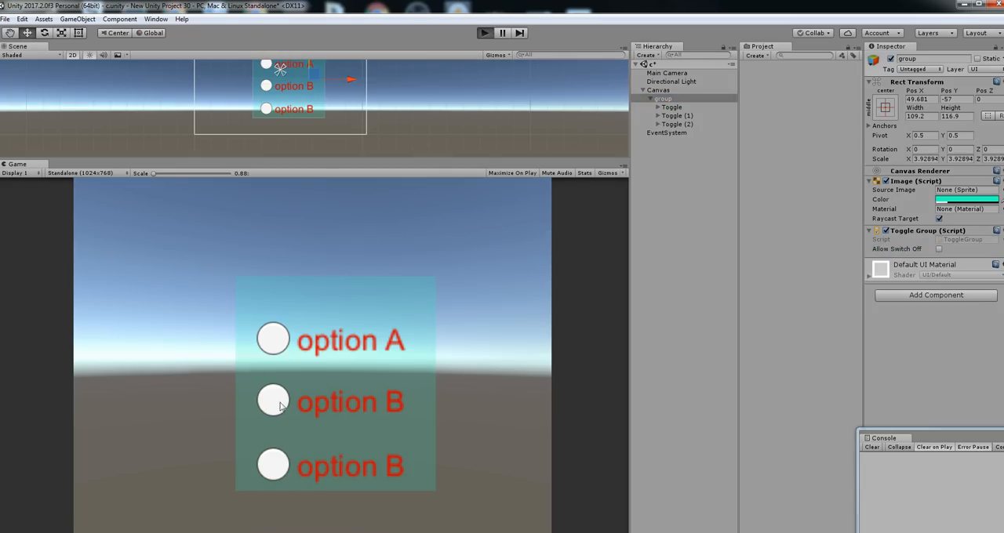
left_click(284, 403)
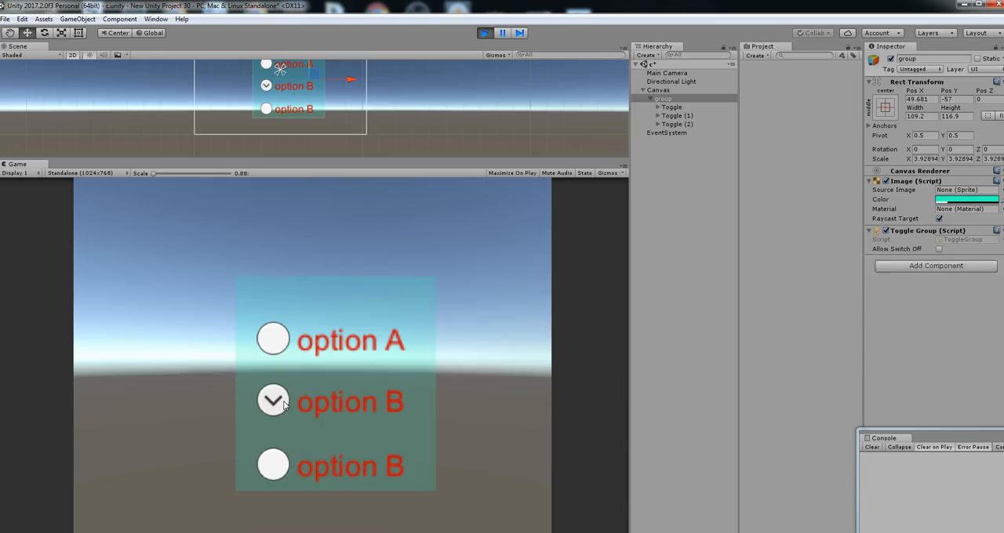
left_click(275, 462)
left_click(273, 345)
left_click(272, 398)
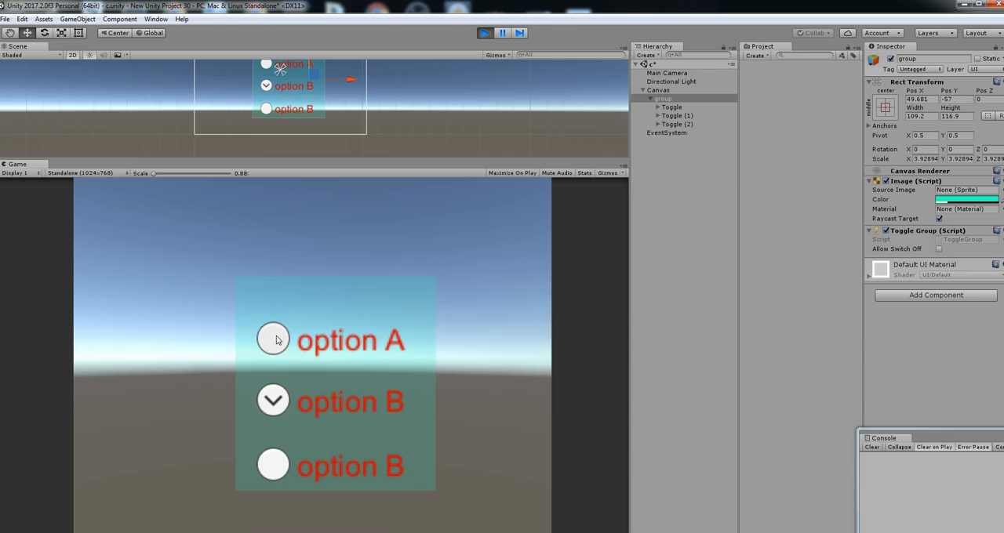
left_click(276, 340)
left_click(274, 474)
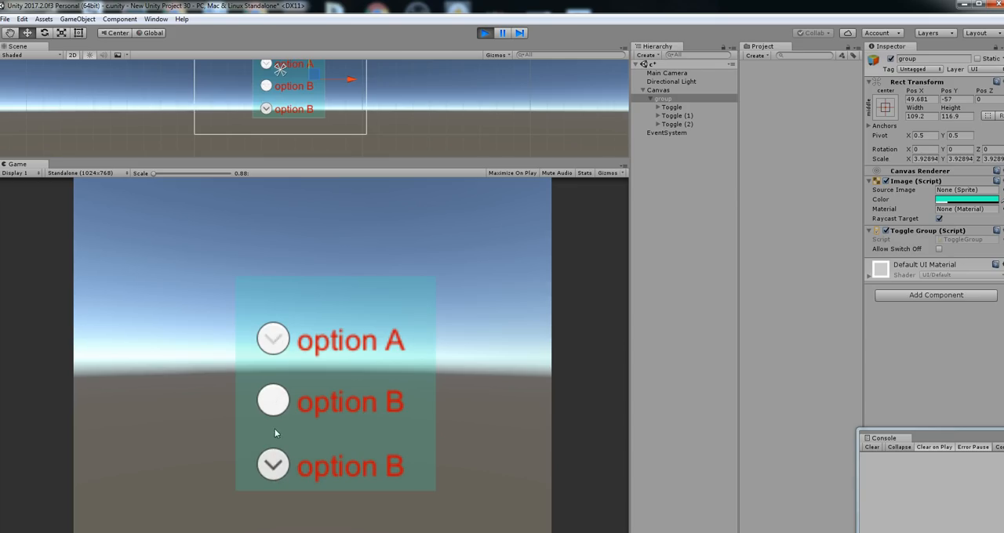
left_click(275, 402)
left_click(273, 340)
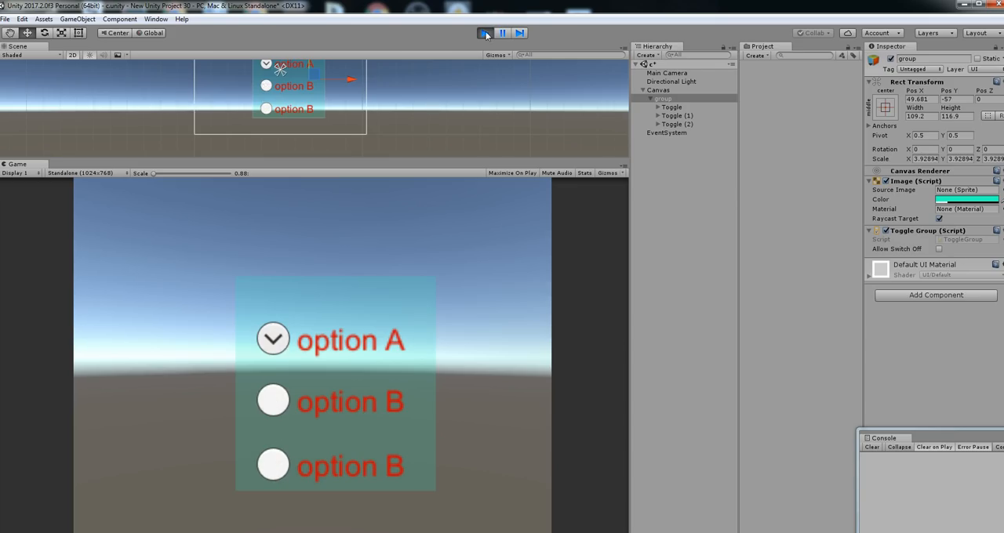
left_click(484, 33)
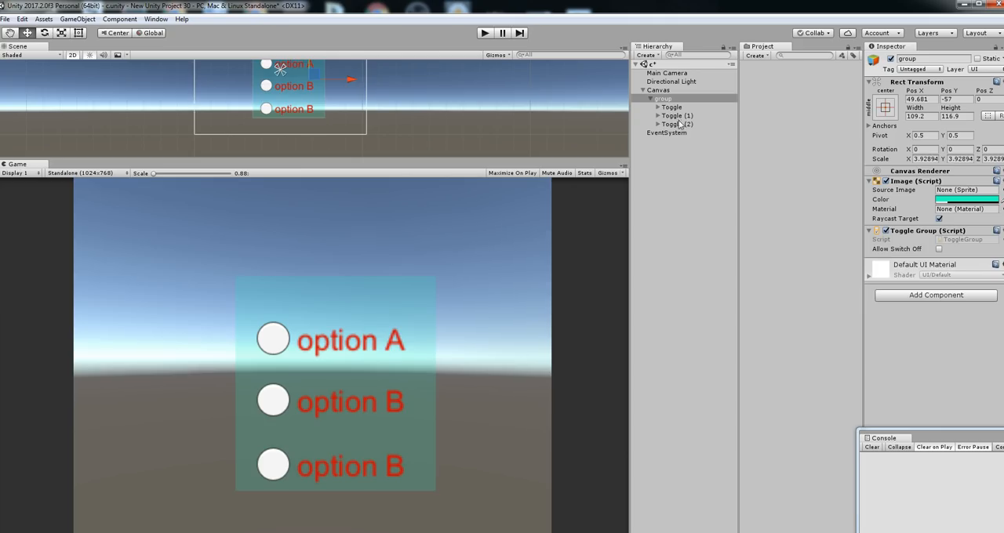
Select Toggle, Toggle (1) and Toggle (2) together and enable Is On for all three
left_click(683, 127)
left_click(673, 100)
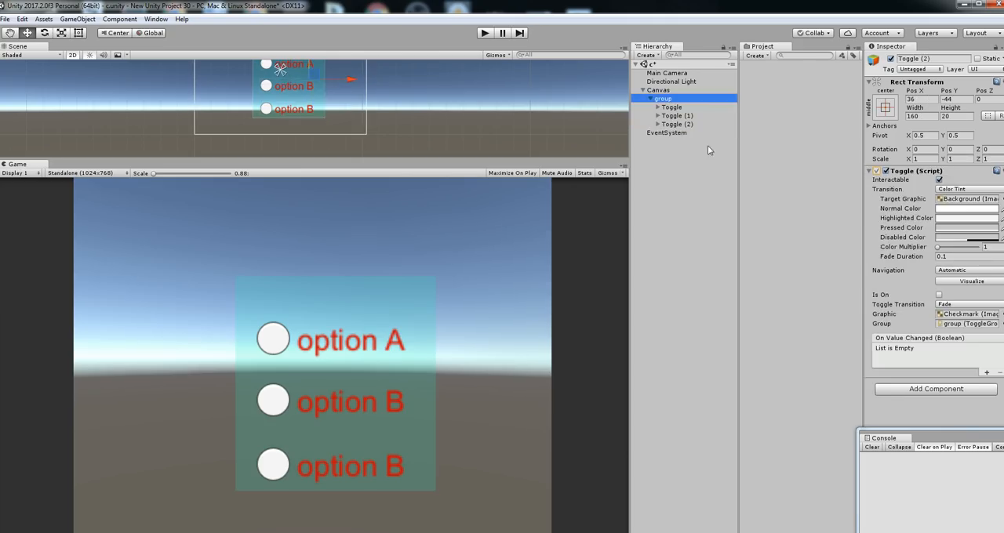
left_click(684, 125)
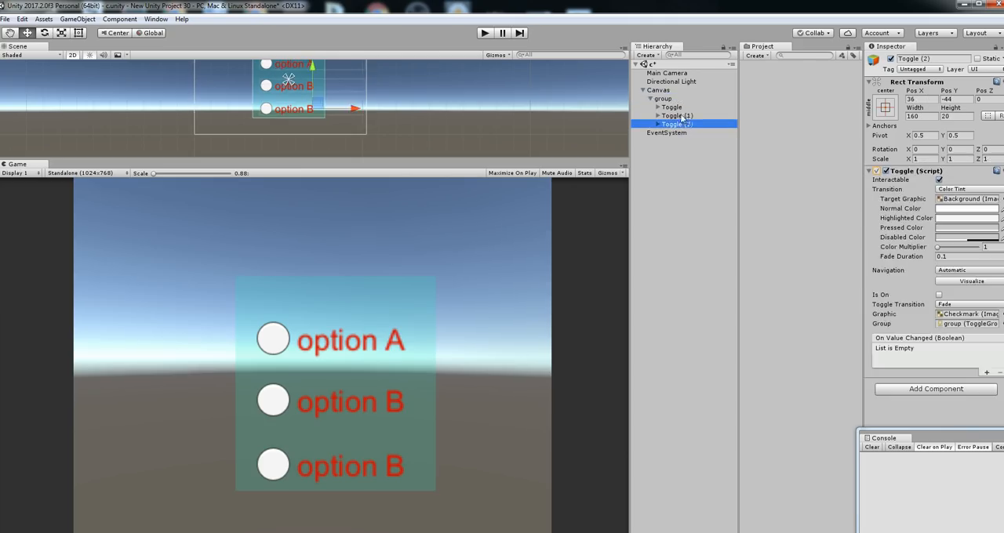
left_click(675, 108, "ctrl")
left_click(677, 115, "ctrl")
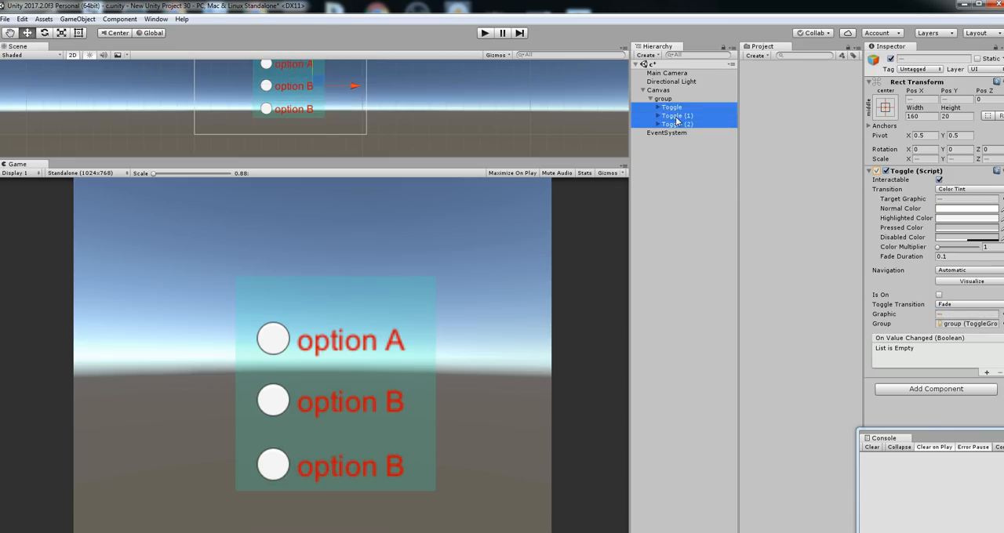
left_click(939, 295)
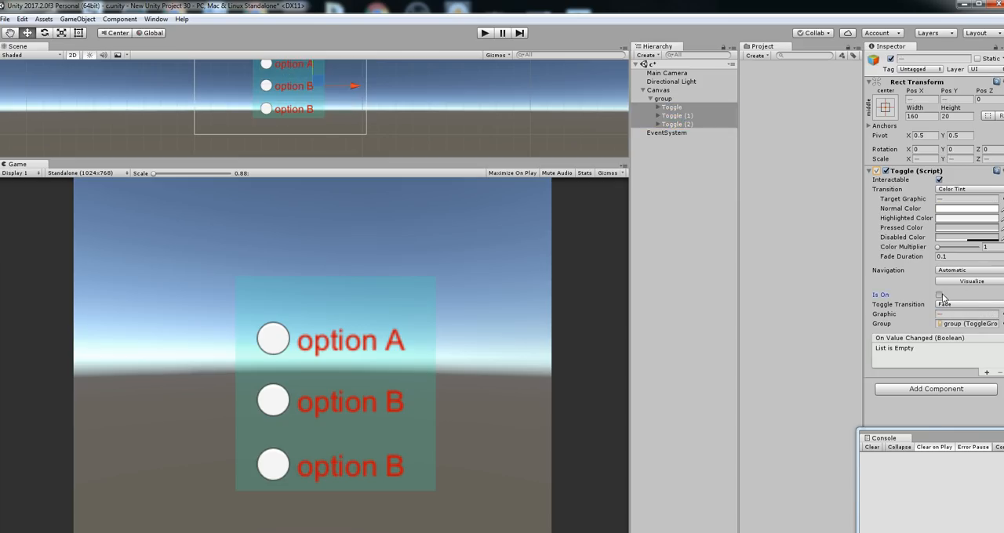
Run the scene, switch on the second, third and first toggles in turn, and stop play mode
left_click(484, 33)
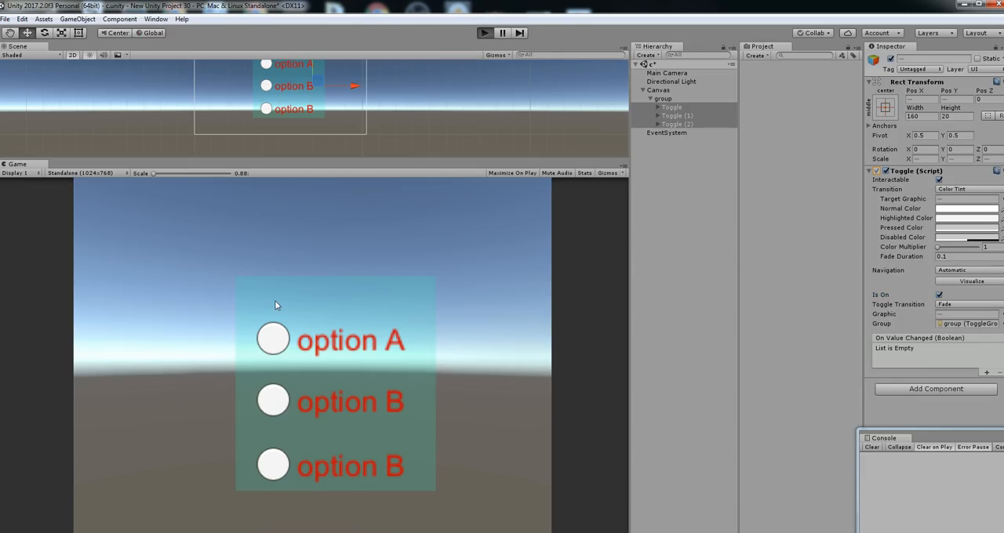
left_click(275, 403)
left_click(272, 465)
left_click(273, 340)
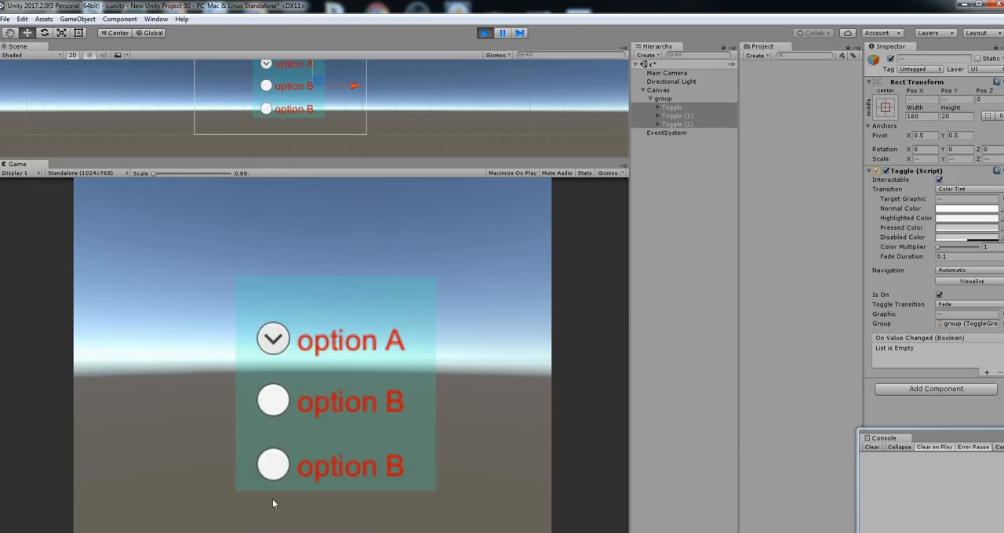
left_click(485, 33)
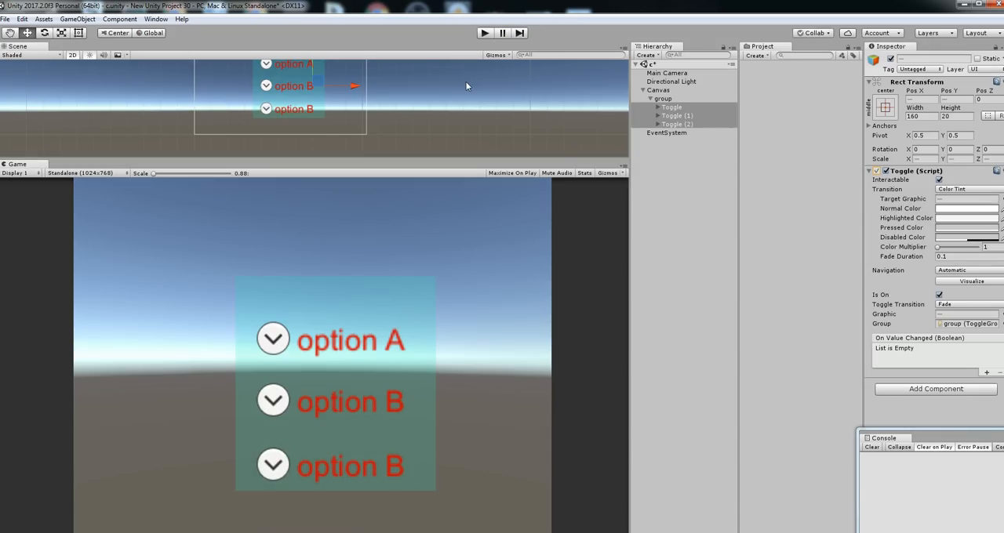